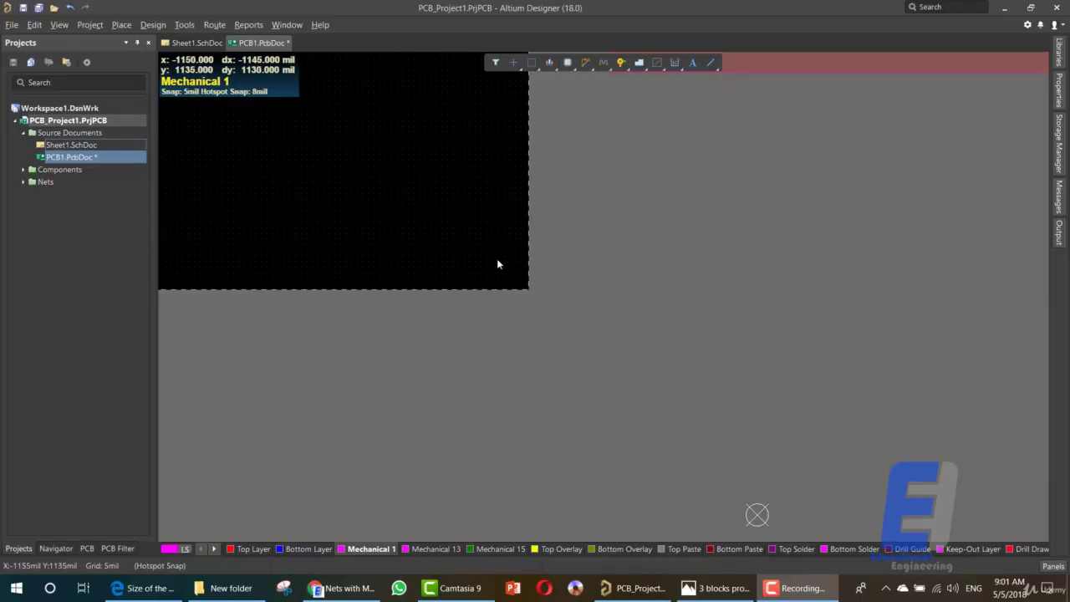
pyautogui.click(98, 26)
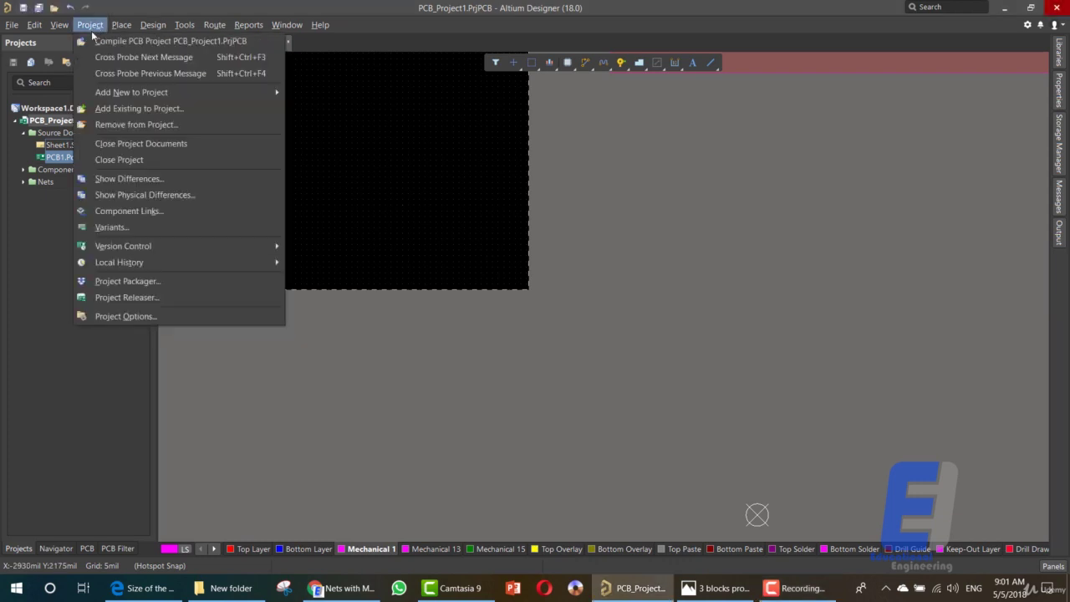
pyautogui.click(102, 24)
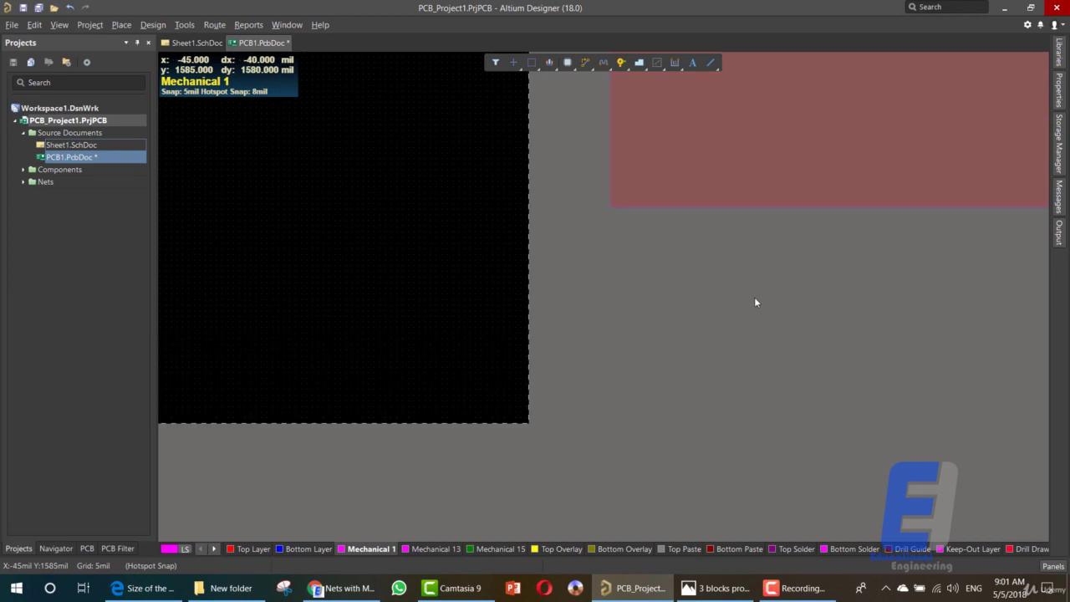
pyautogui.moveTo(784, 184); pyautogui.dragTo(796, 148)
pyautogui.scroll(-4, 809, 222)
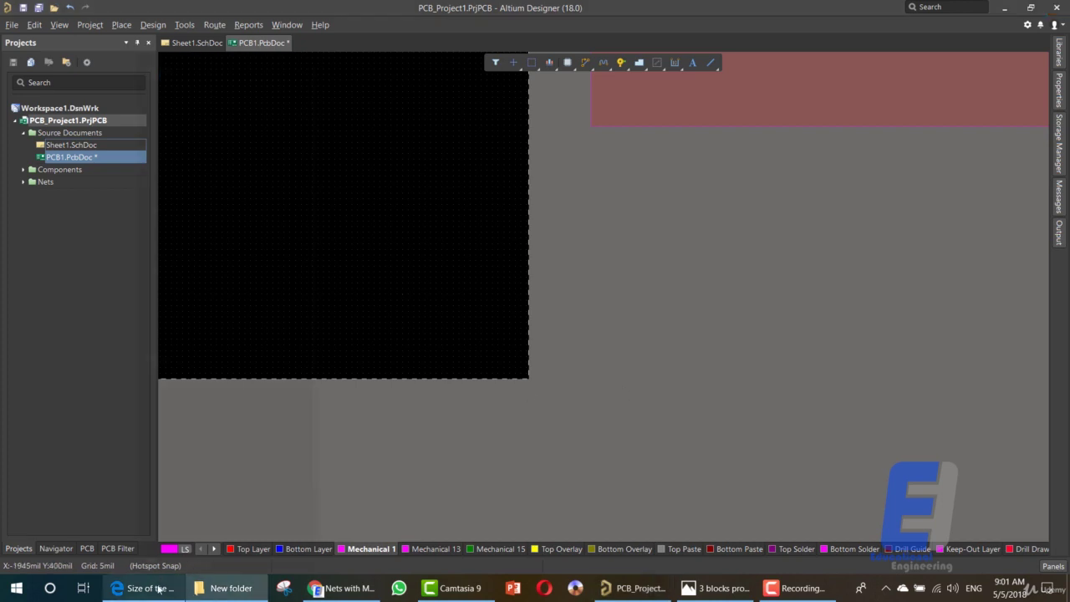
# Switch to the browser and check the forum page about the Arduino Nano's size, then return to the PCB document
pyautogui.click(161, 588)
pyautogui.scroll(1, 536, 322)
pyautogui.scroll(5, 535, 322)
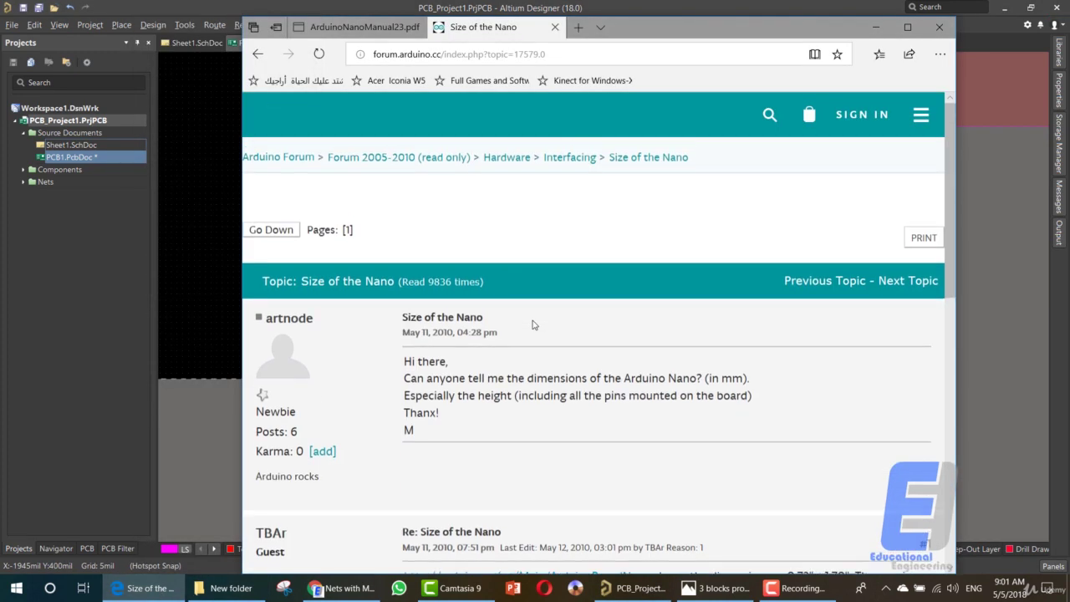
pyautogui.click(875, 27)
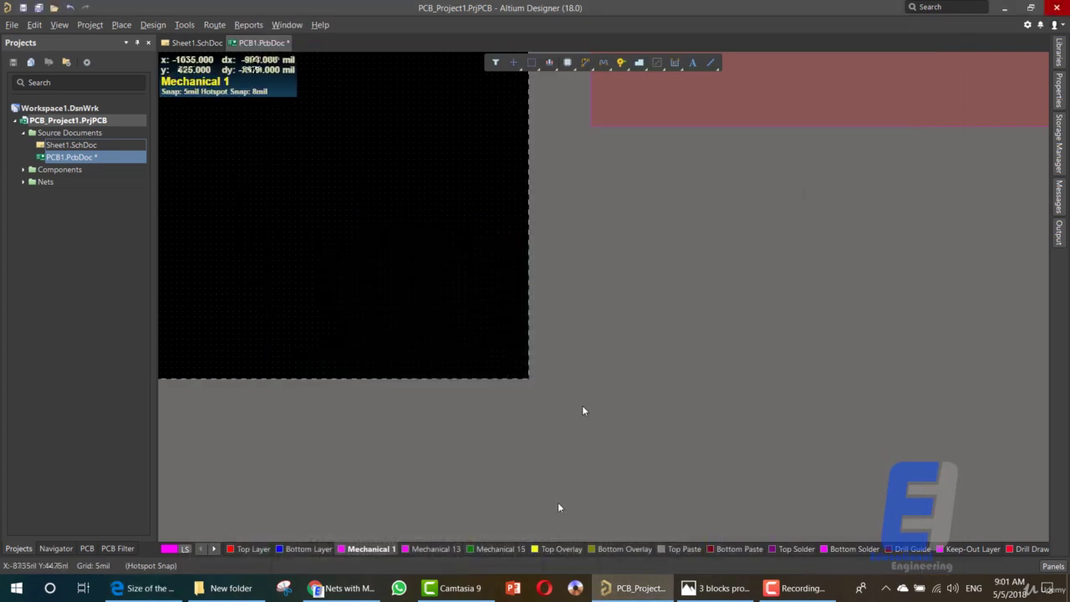
# Undo the last edit and draw a vertical line on Mechanical 1 from the origin up to Y 1540 mil
pyautogui.hotkey('ctrl', 'z')
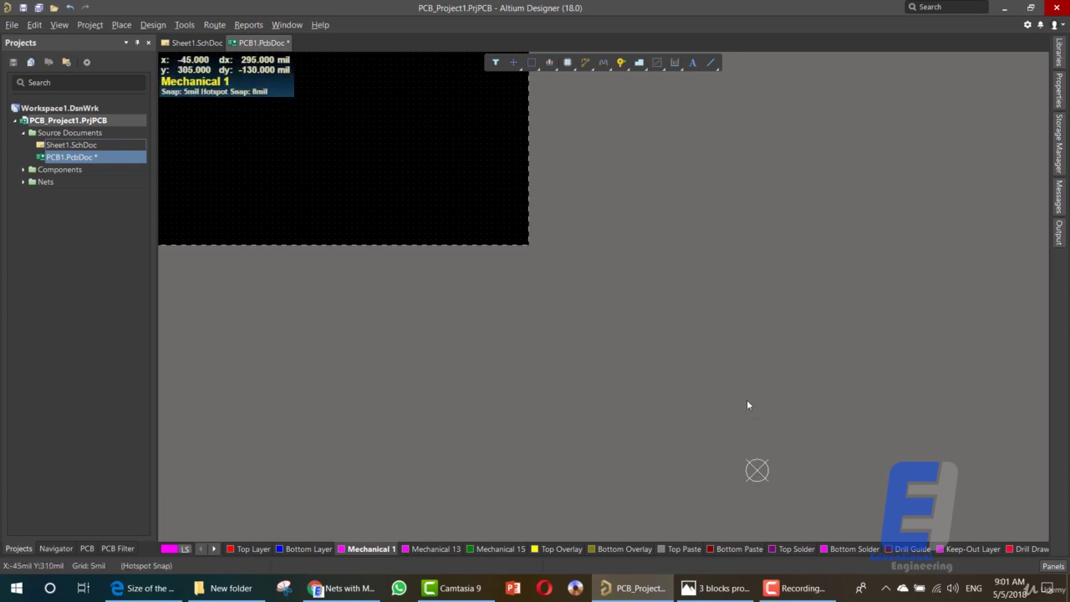
pyautogui.rightClick(619, 290)
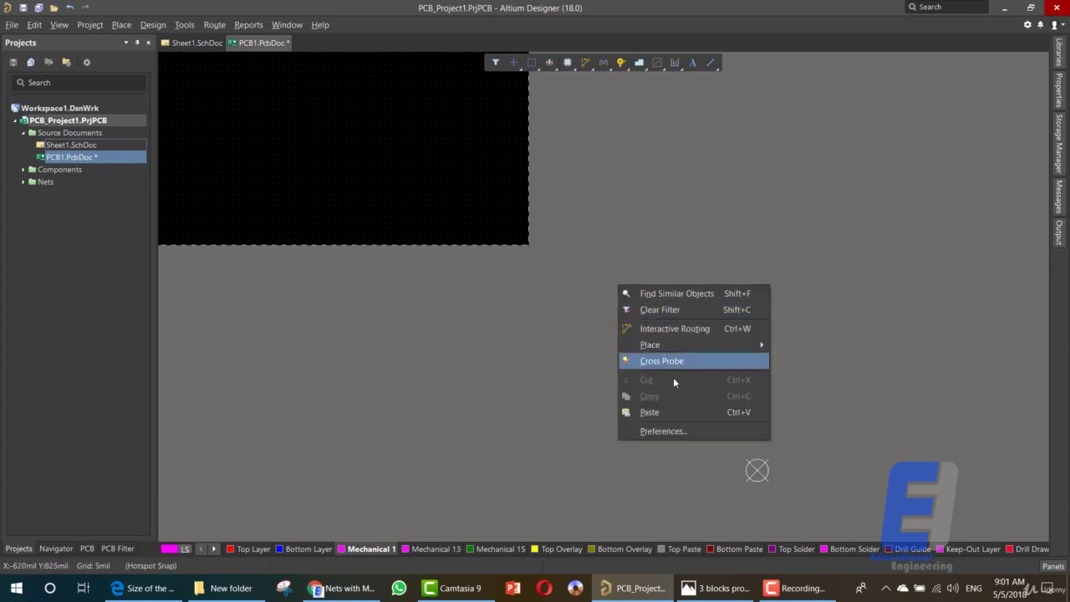
pyautogui.moveTo(726, 342)
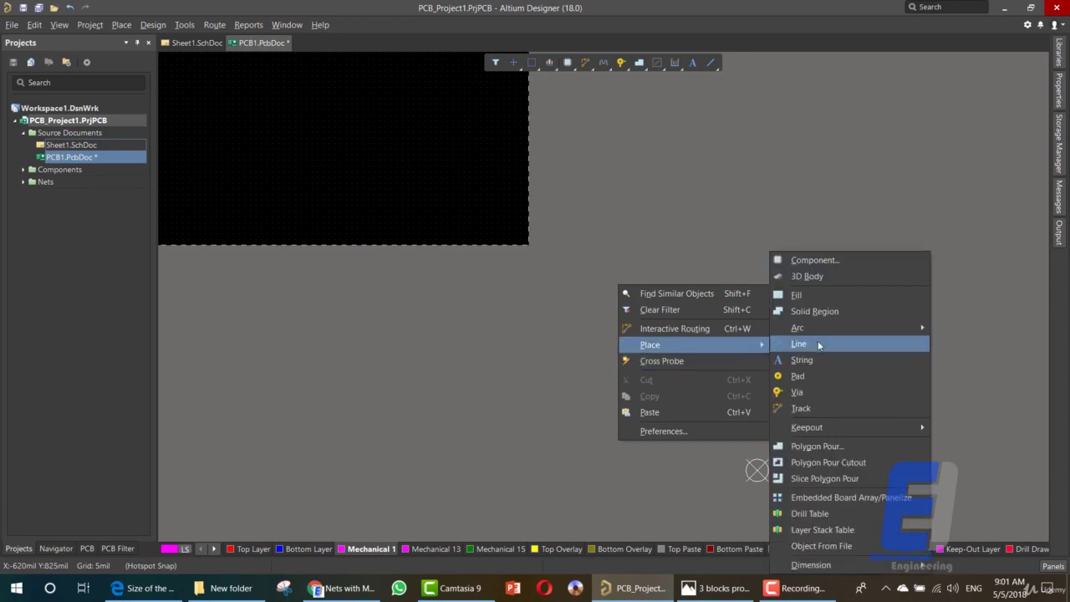
pyautogui.click(818, 343)
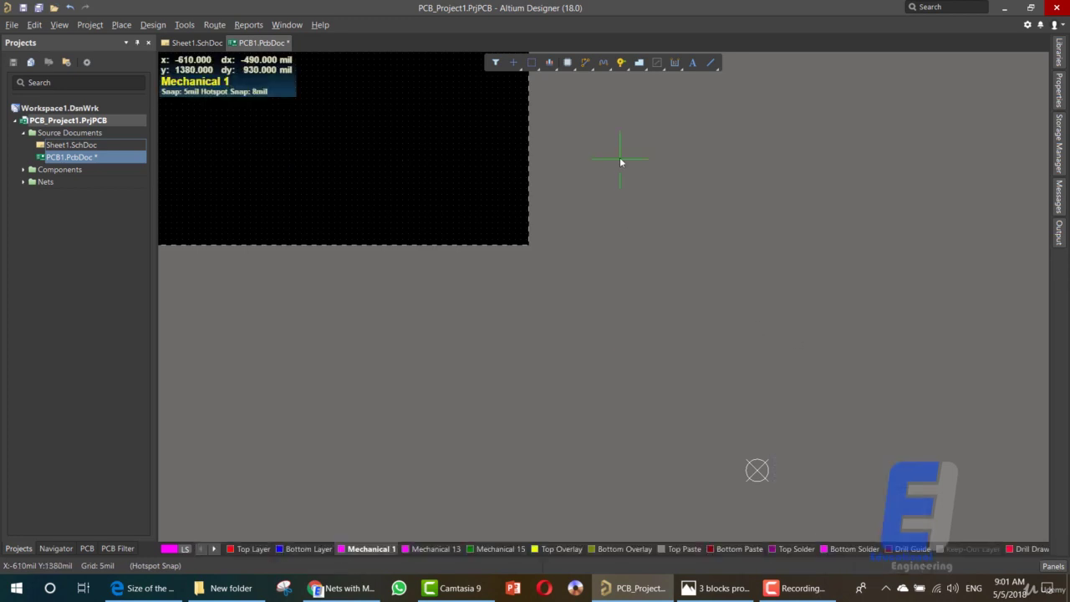
pyautogui.click(757, 471)
pyautogui.click(758, 124)
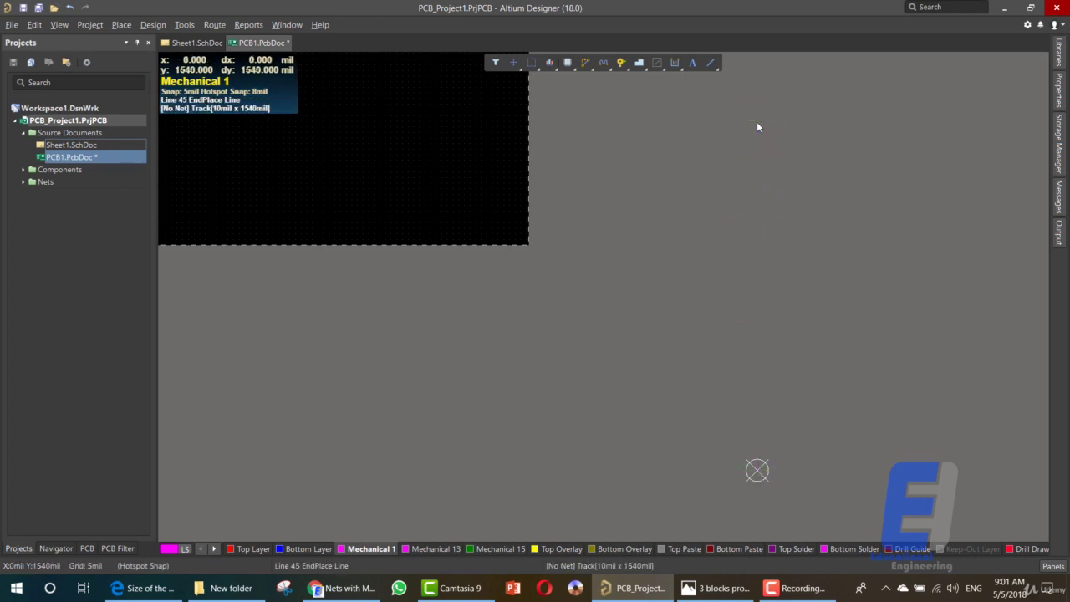
pyautogui.click(925, 125)
pyautogui.rightClick(926, 127)
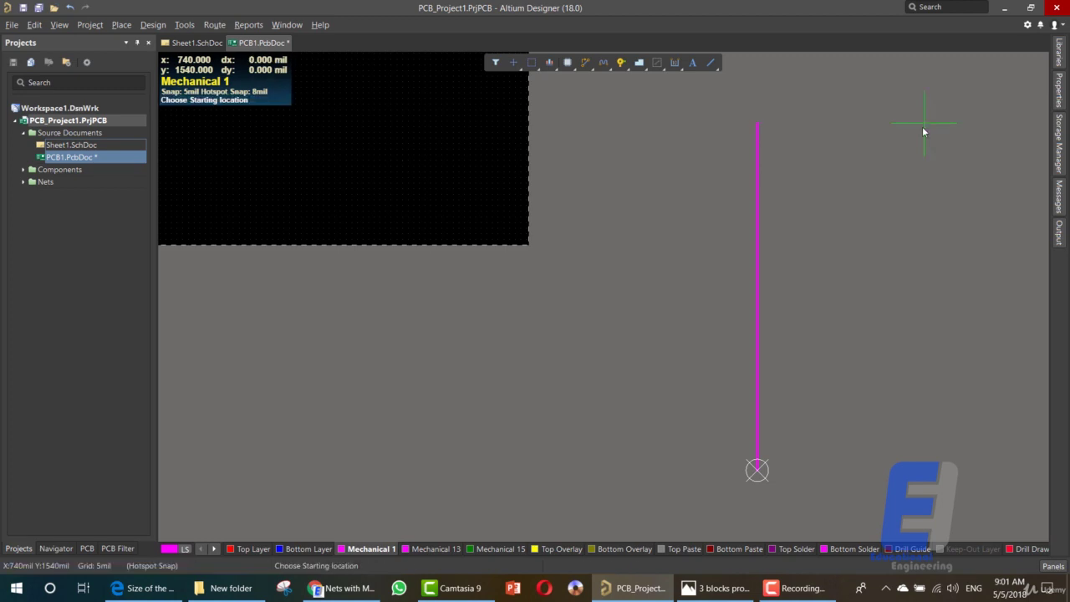
# Draw a horizontal line about 825 mil long to the right from the upper end of the vertical line
pyautogui.click(759, 124)
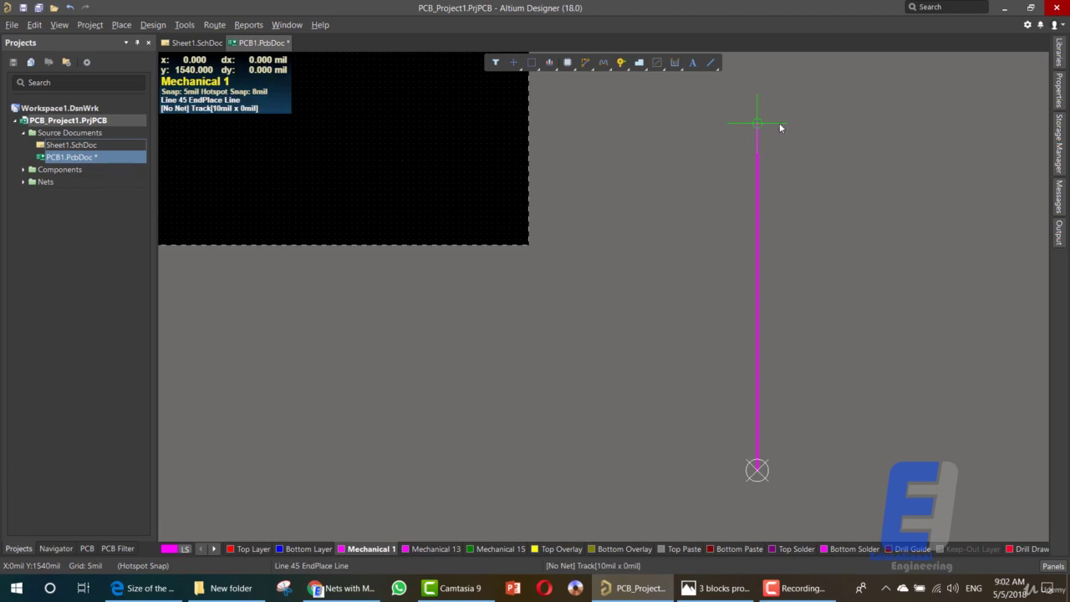
pyautogui.click(945, 125)
pyautogui.rightClick(946, 127)
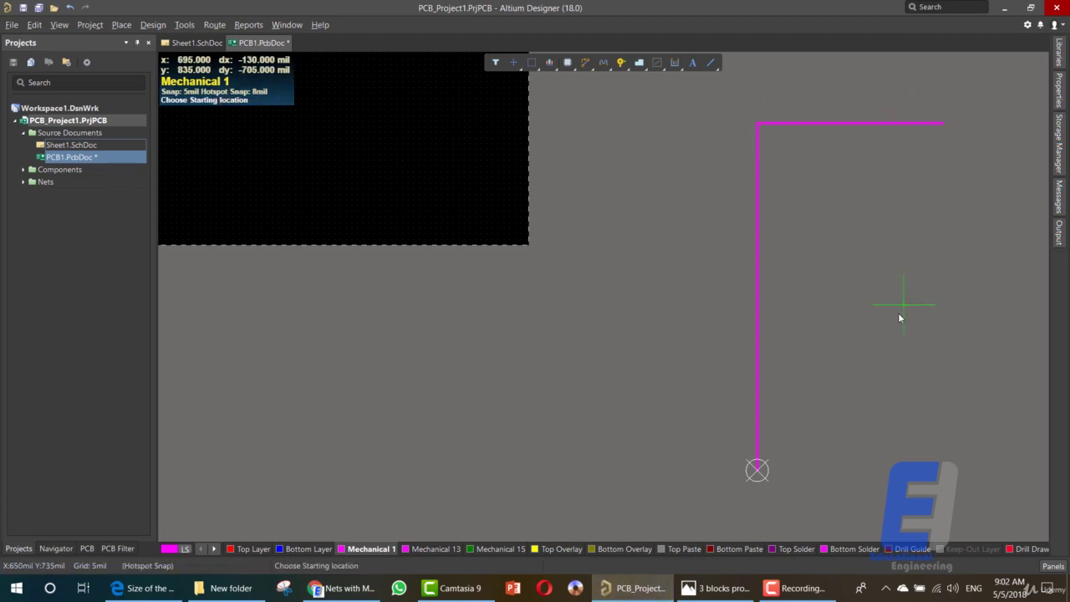
pyautogui.rightClick(694, 239)
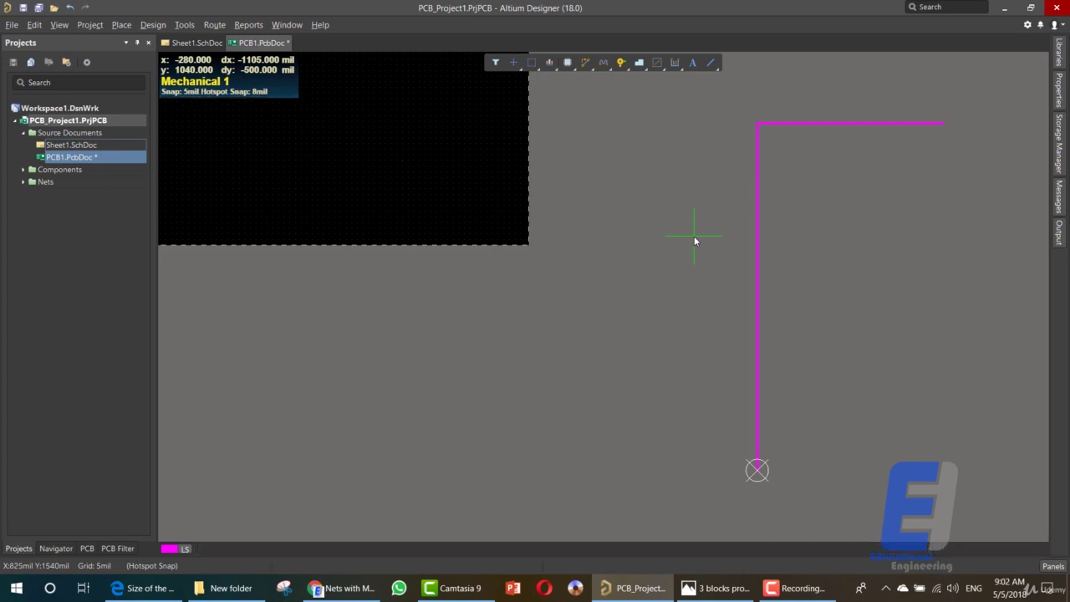
# Inspect the track properties of the vertical line starting at the origin
pyautogui.doubleClick(757, 276)
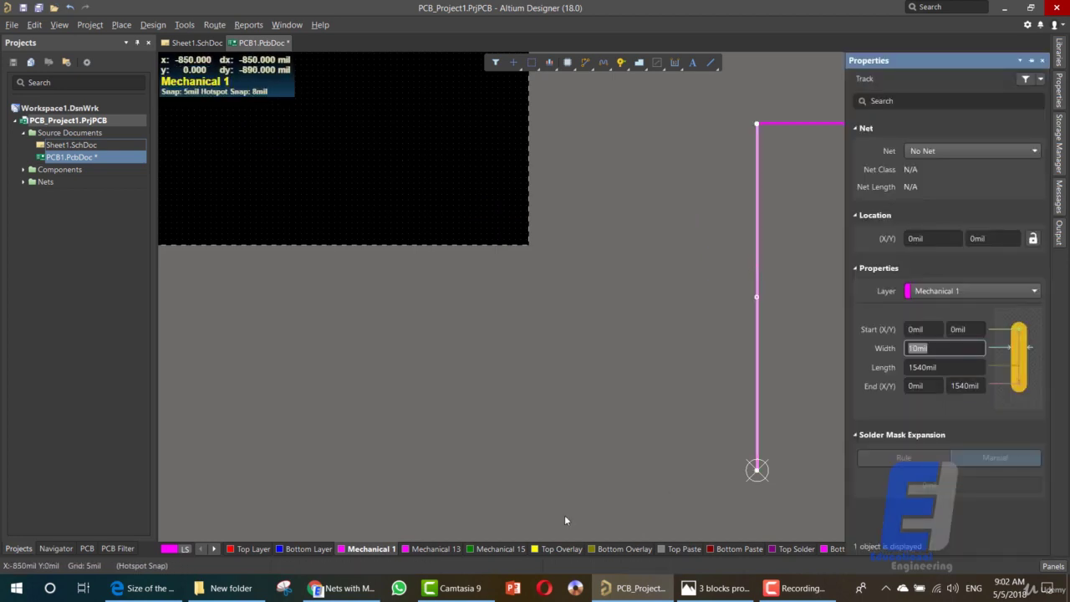
pyautogui.click(662, 463)
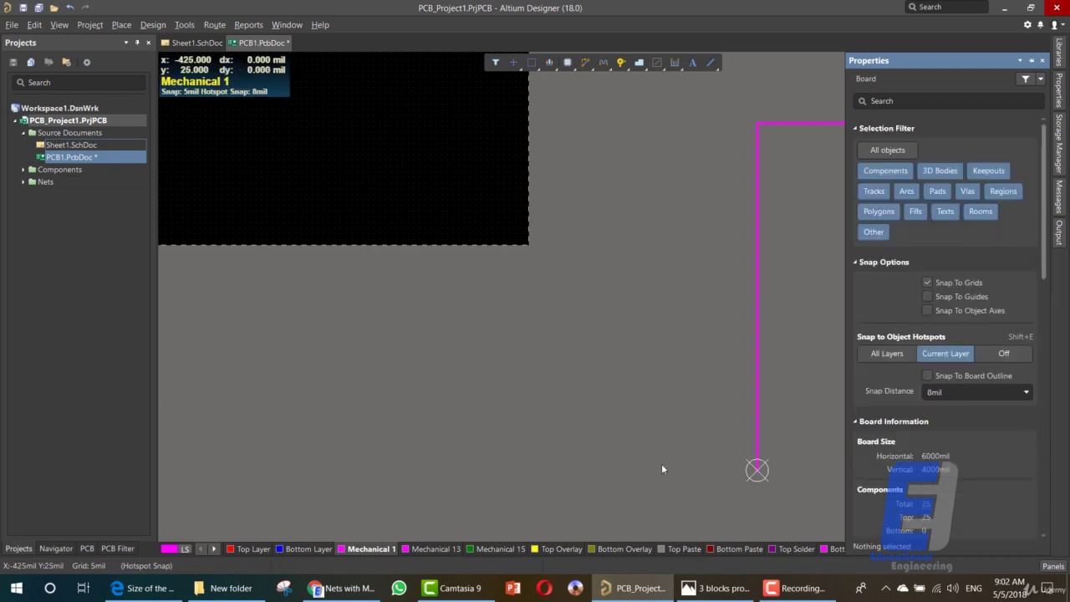
pyautogui.click(1043, 62)
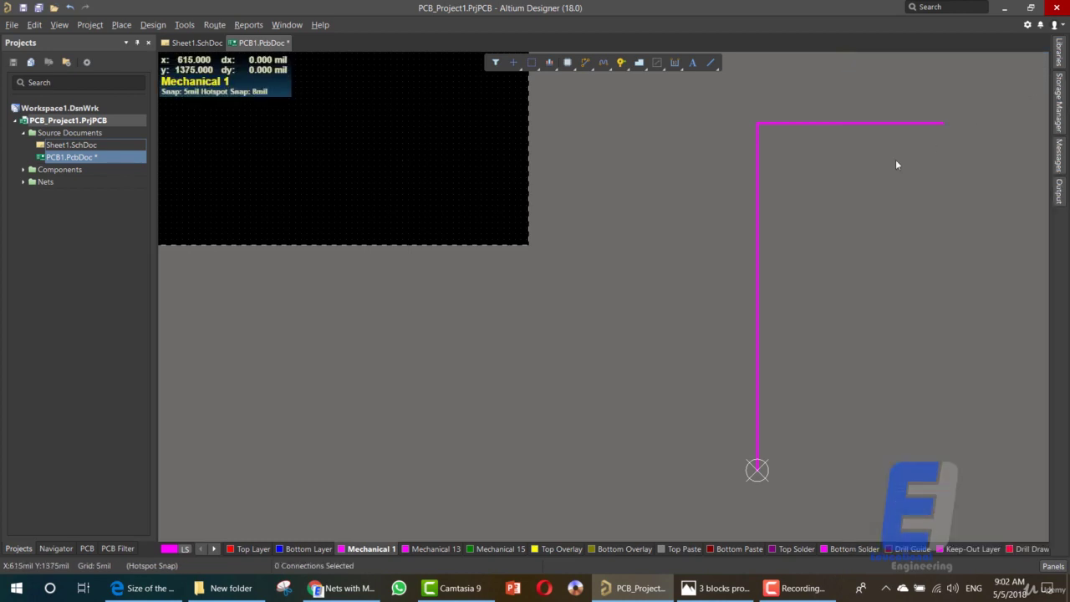
# Close the rectangle on Mechanical 1 with a right side down to (825, 0) mil and a bottom side back to the origin
pyautogui.rightClick(673, 352)
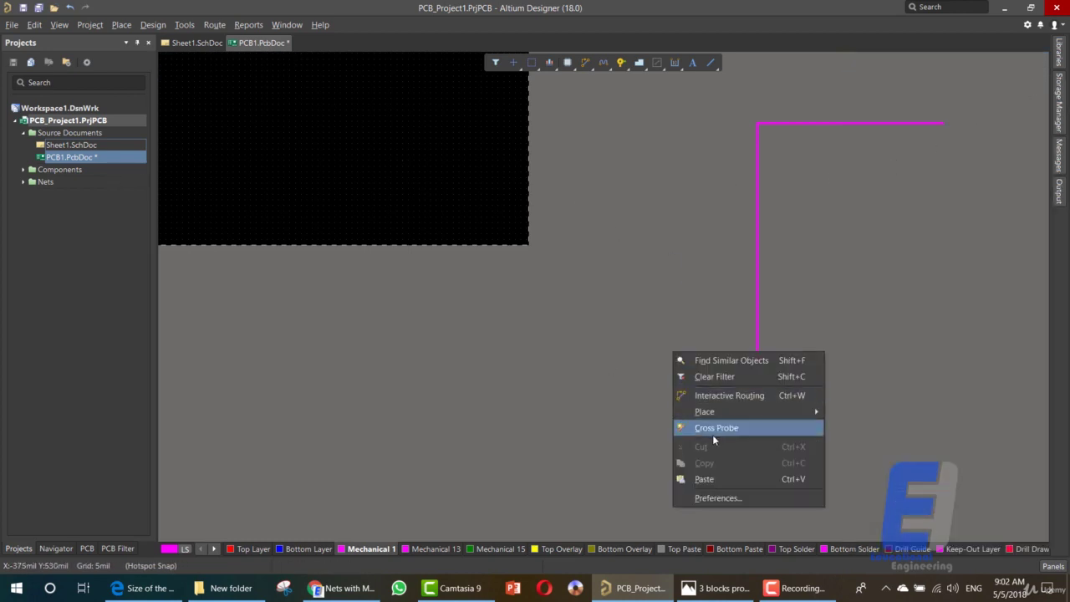
pyautogui.moveTo(726, 416)
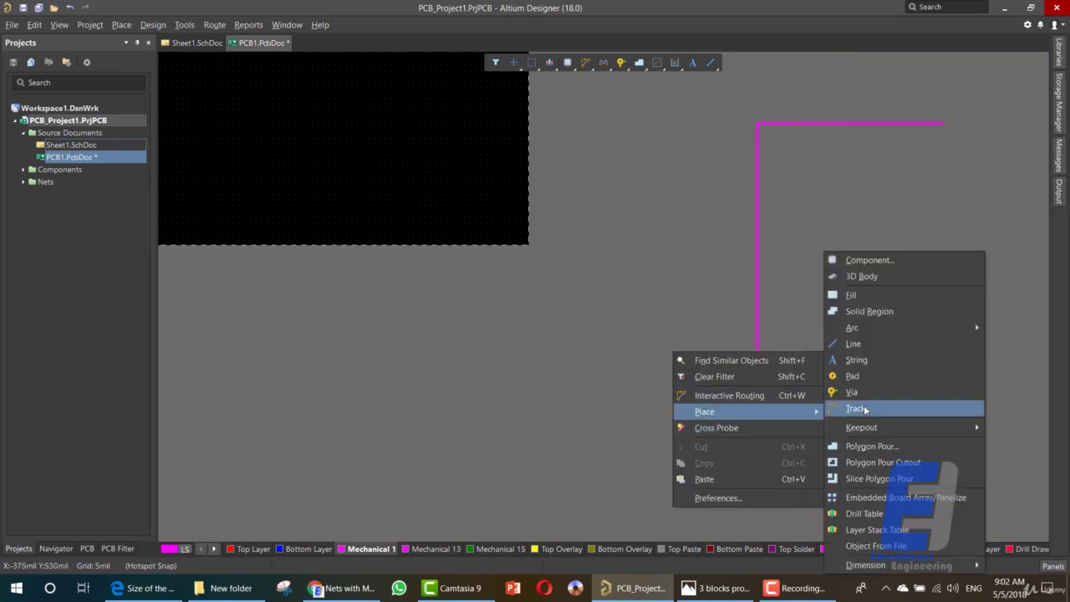
pyautogui.click(872, 339)
pyautogui.click(945, 125)
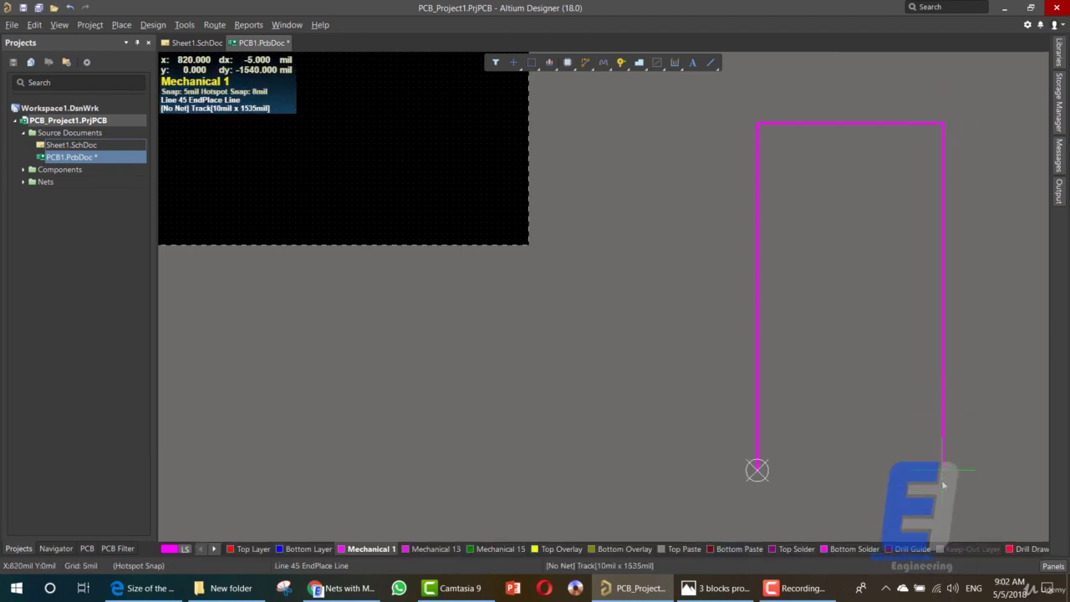
pyautogui.click(945, 477)
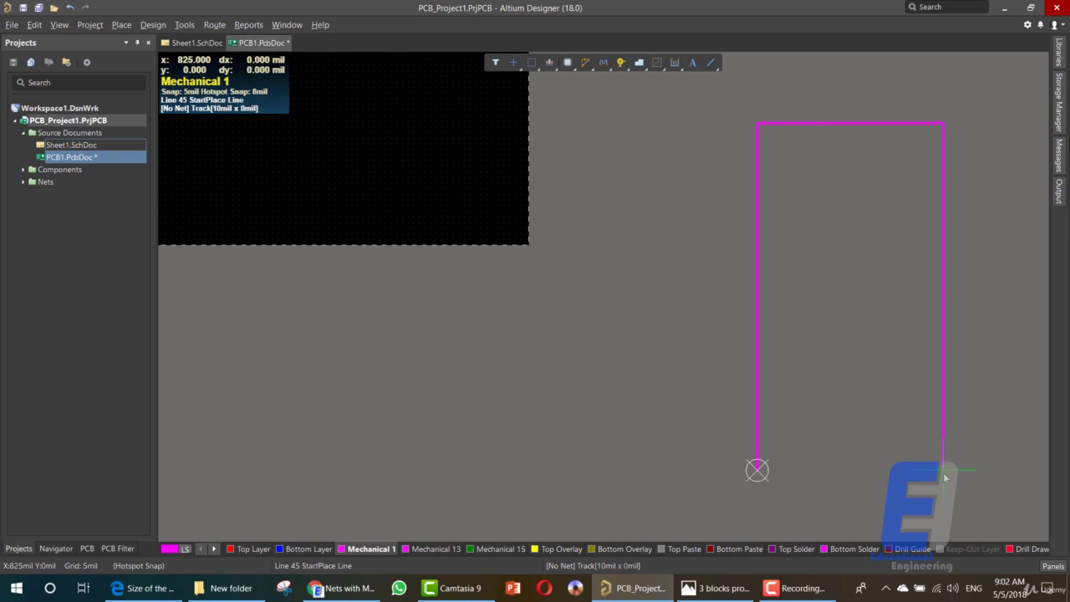
pyautogui.click(757, 471)
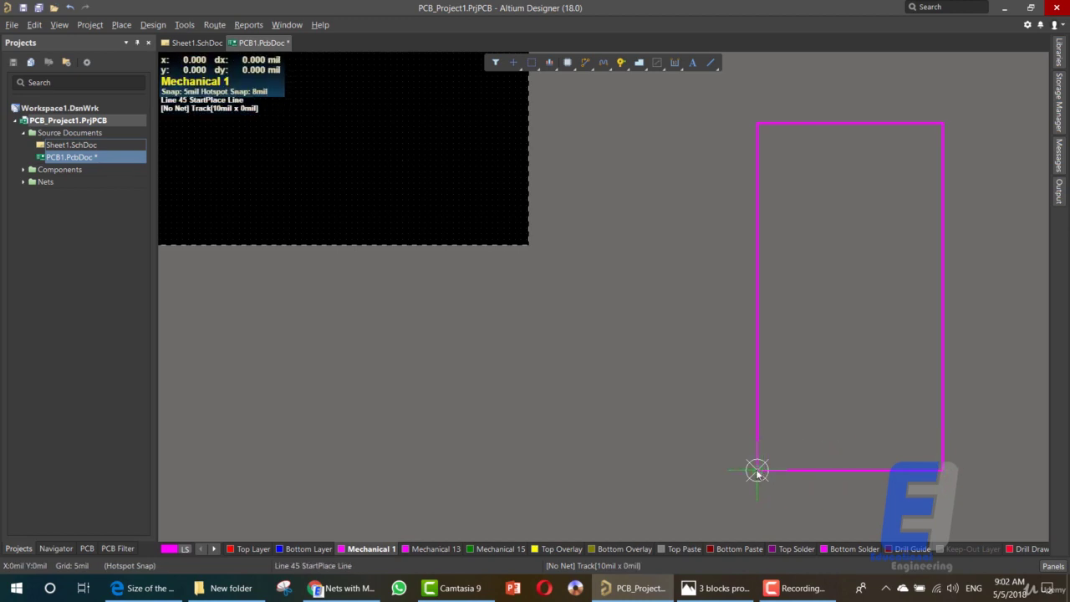
pyautogui.rightClick(757, 471)
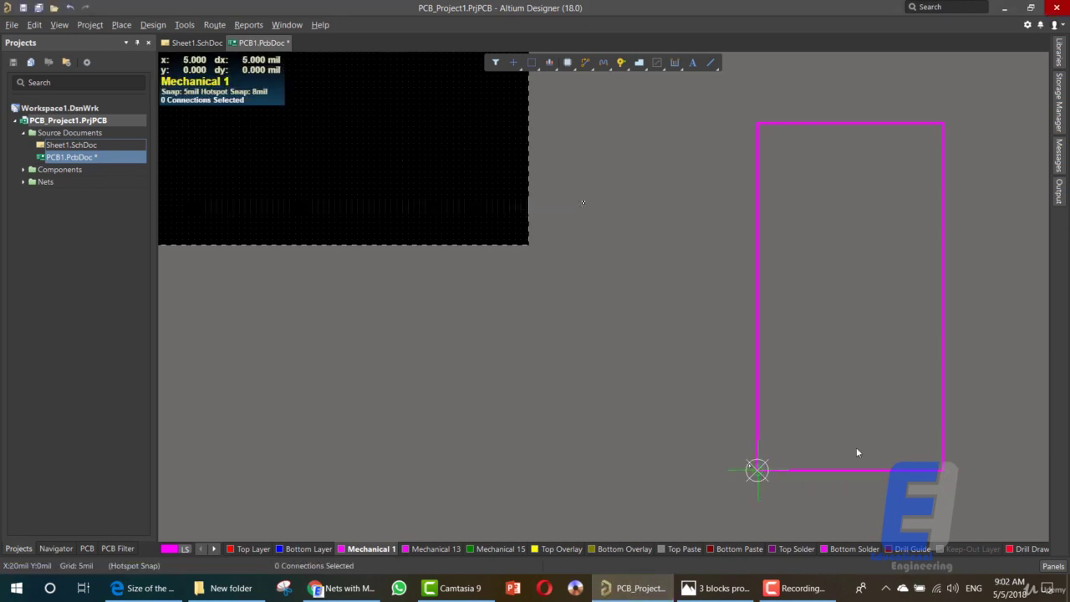
# Set the width of the rectangle's left line to 6 mil
pyautogui.click(758, 172)
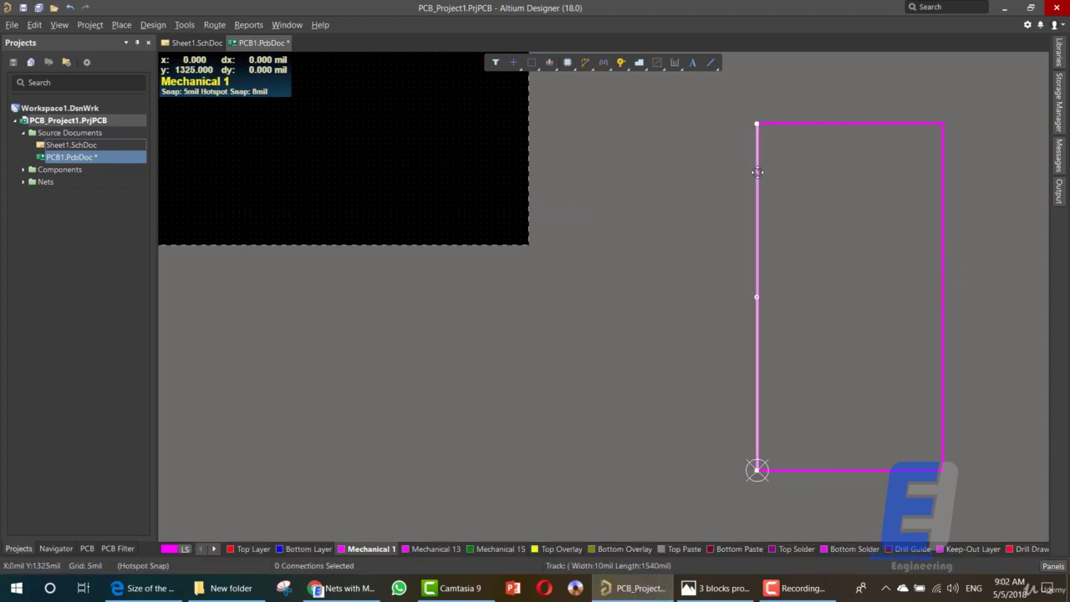
pyautogui.doubleClick(757, 171)
pyautogui.moveTo(923, 353); pyautogui.dragTo(907, 351)
pyautogui.write('6')
pyautogui.press('Return')
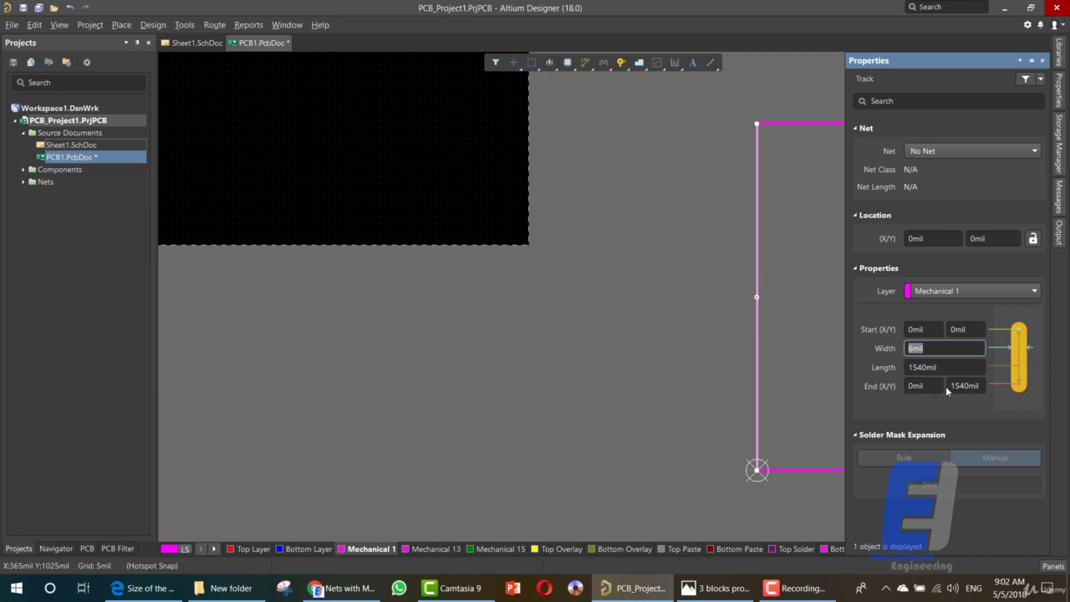
# Set the left line's end Y coordinate to 1700 mil
pyautogui.moveTo(951, 385); pyautogui.dragTo(964, 385)
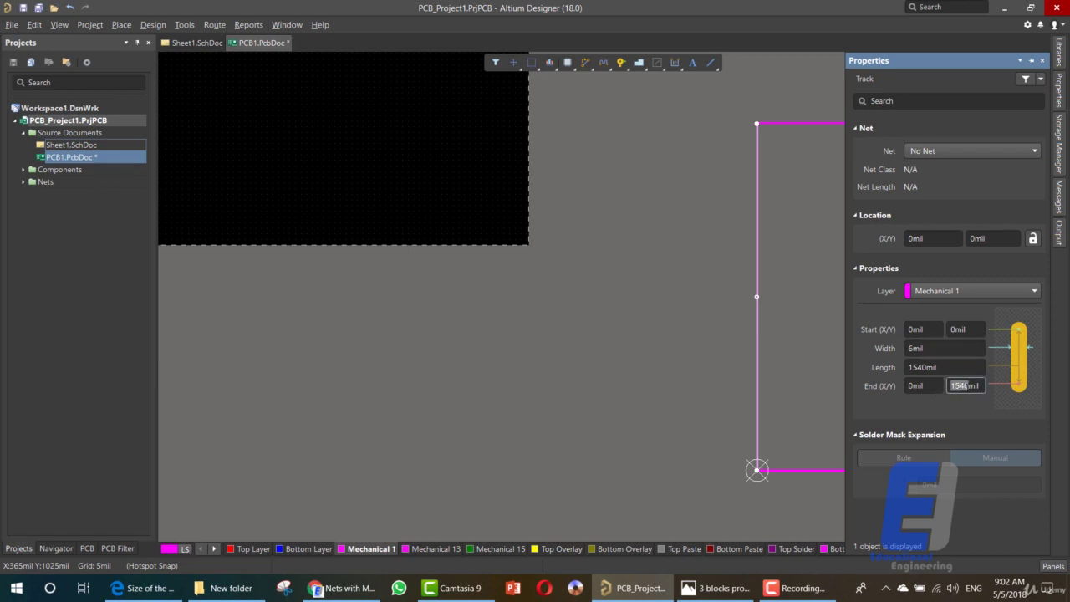
pyautogui.write('1700m')
pyautogui.press('Return')
pyautogui.write('170')
pyautogui.press('Return')
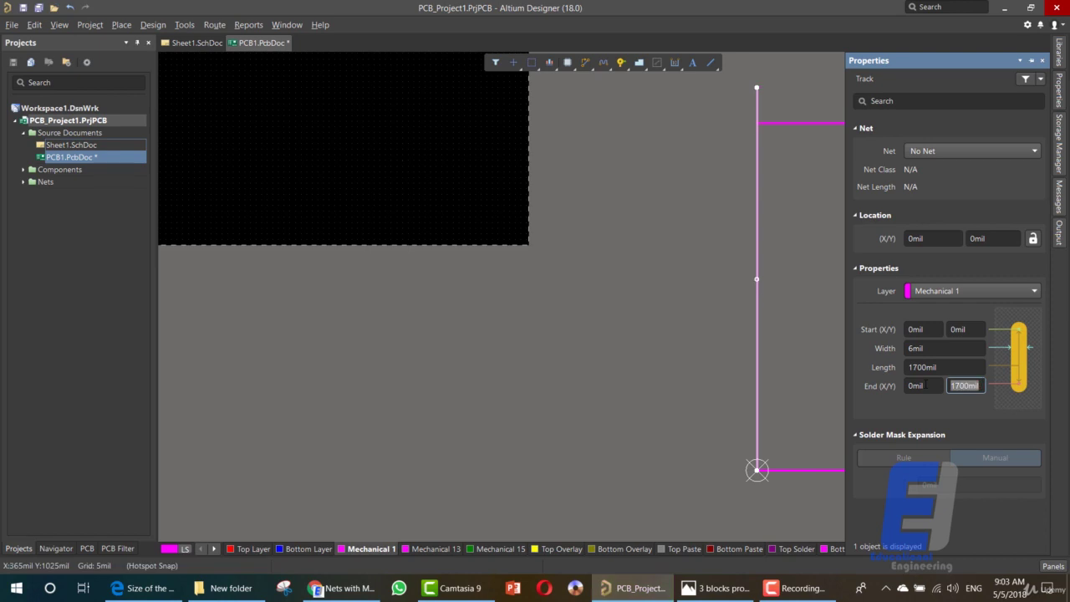
# Move the rectangle's top line up to about Y 1705 mil and set its width to 6 mil
pyautogui.click(780, 124)
pyautogui.moveTo(780, 124); pyautogui.dragTo(776, 87)
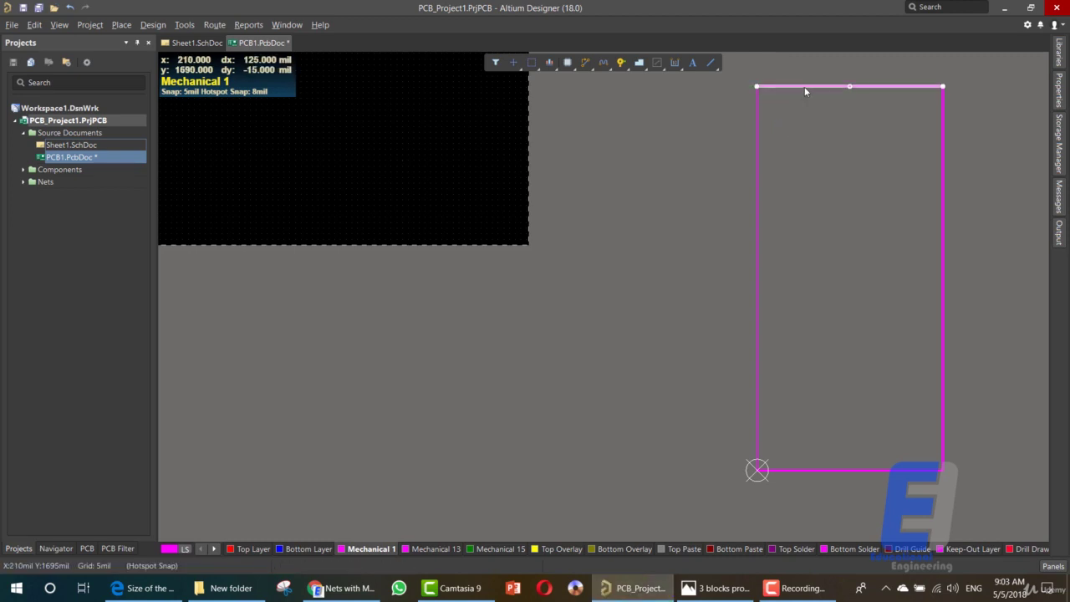
pyautogui.doubleClick(803, 86)
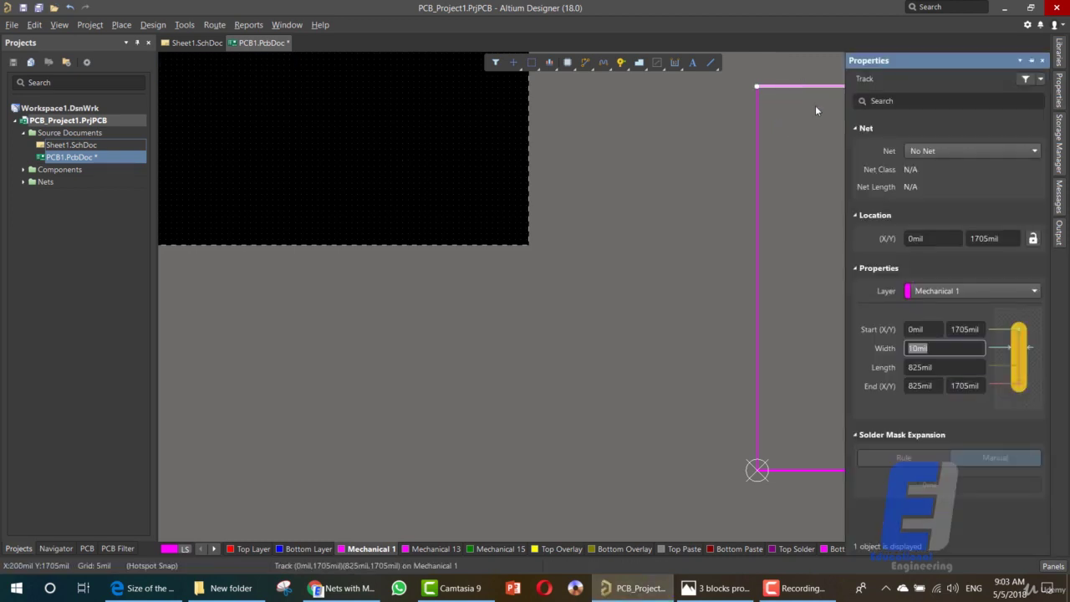
pyautogui.click(918, 350)
pyautogui.doubleClick(911, 348)
pyautogui.write('6')
pyautogui.press('Return')
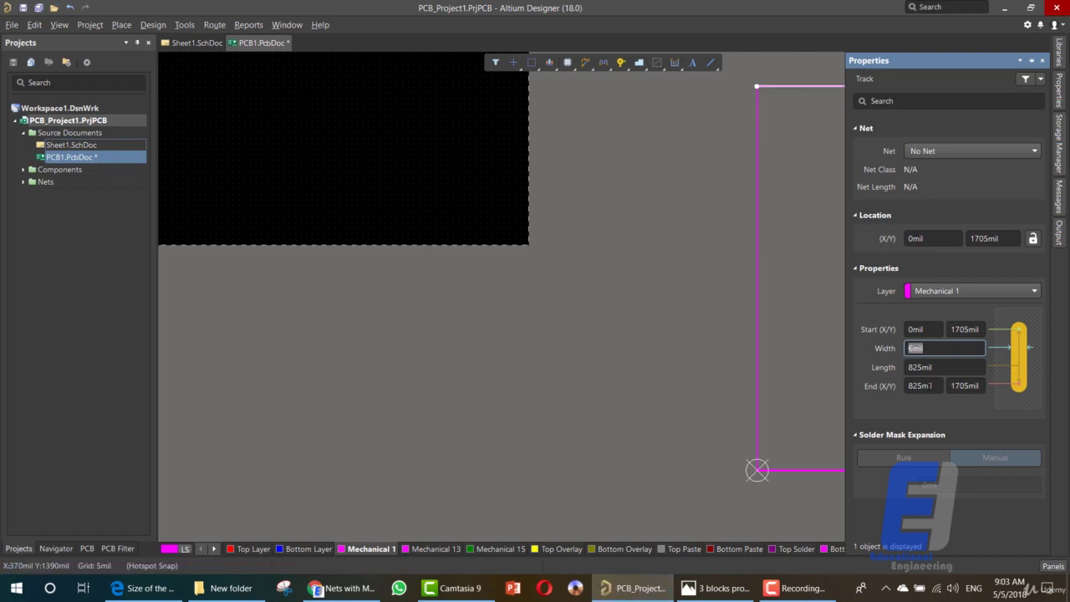
# Set the top line's end Y coordinate to 1700 mil and close its properties
pyautogui.click(966, 386)
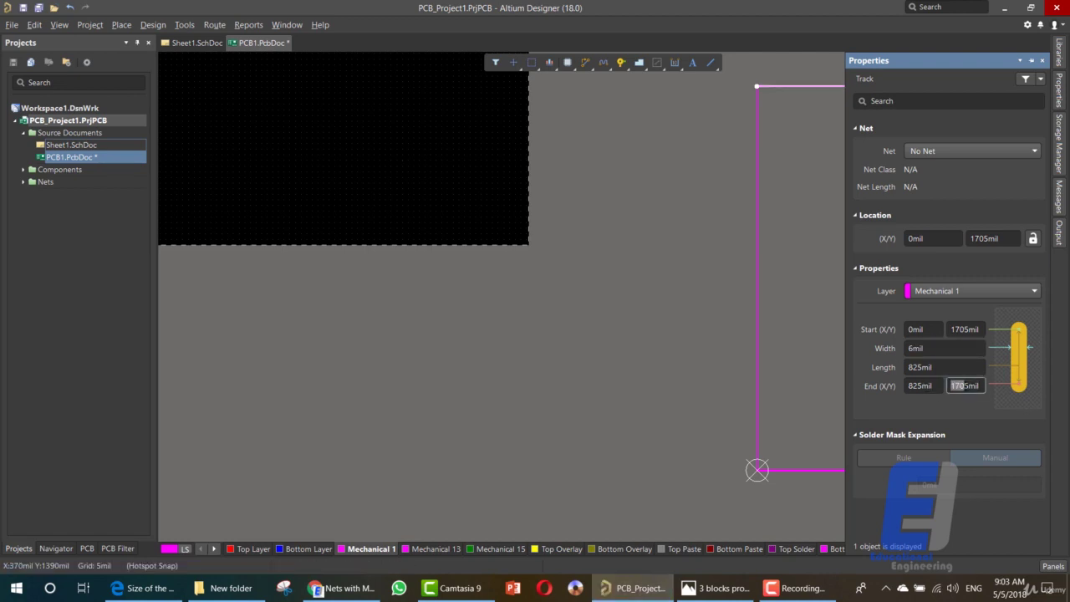
pyautogui.doubleClick(965, 387)
pyautogui.click(962, 393)
pyautogui.moveTo(966, 390); pyautogui.dragTo(989, 391)
pyautogui.press('BackSpace')
pyautogui.write('m')
pyautogui.press('Return')
pyautogui.click(957, 390)
pyautogui.press('Return')
pyautogui.click(953, 386)
pyautogui.press('Return')
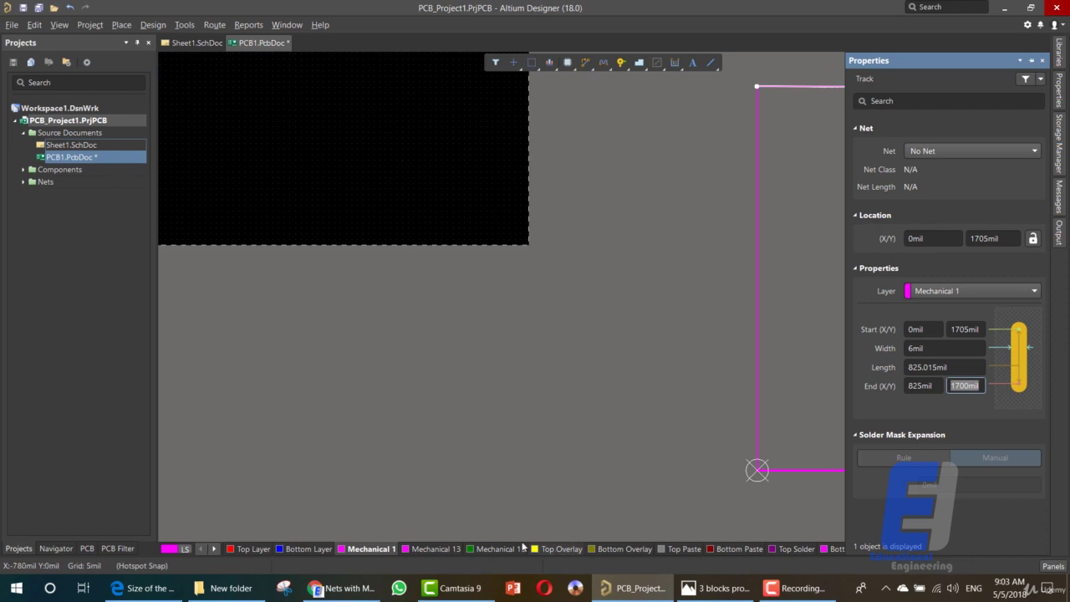
pyautogui.click(668, 341)
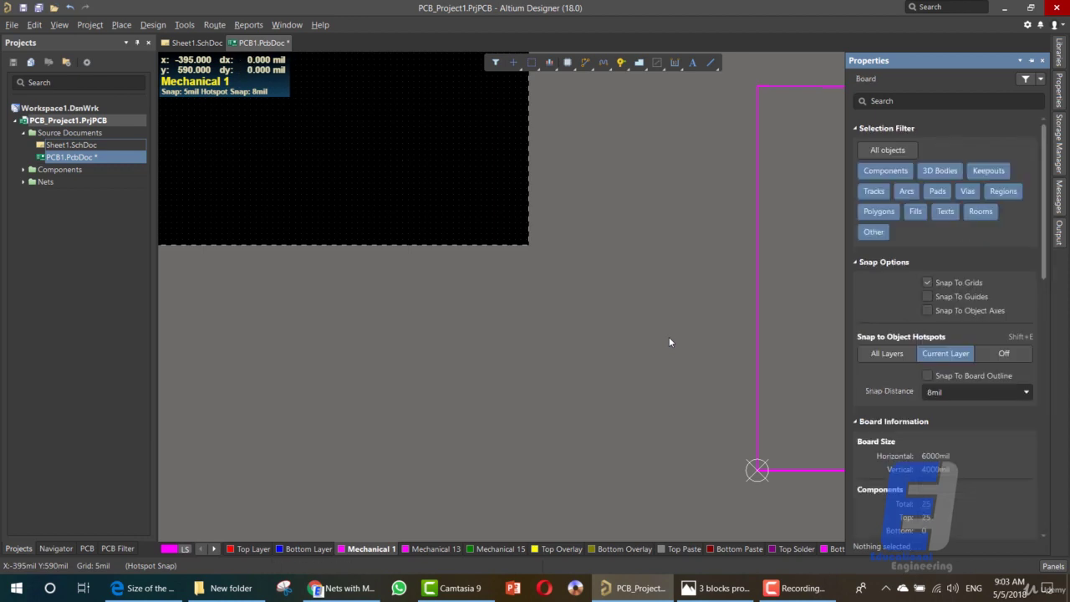
pyautogui.click(1043, 61)
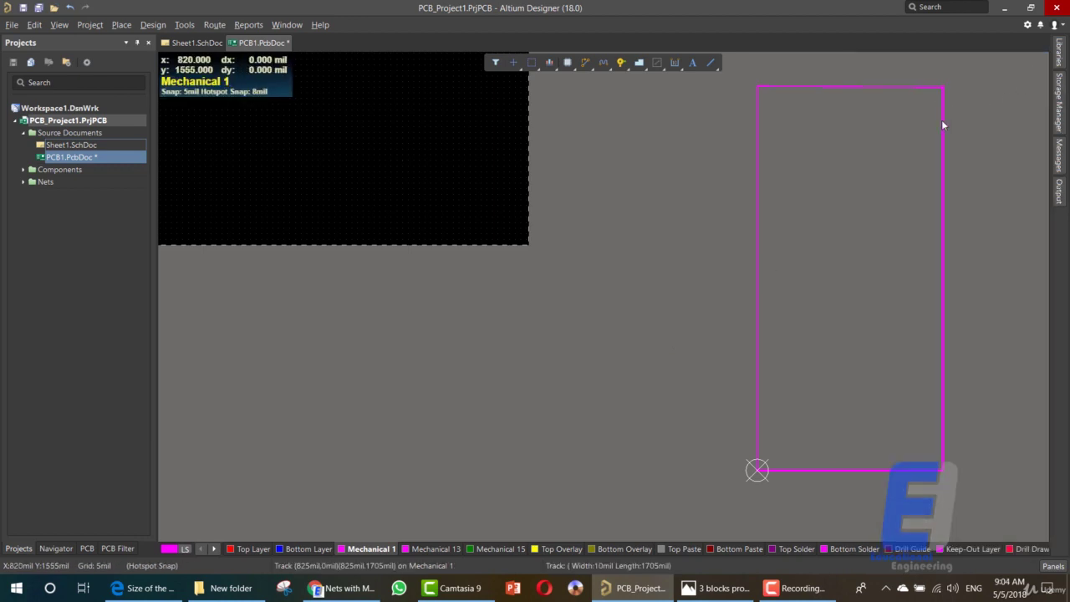
# Set the top line's end X coordinate to 730 mil and close its properties
pyautogui.click(869, 86)
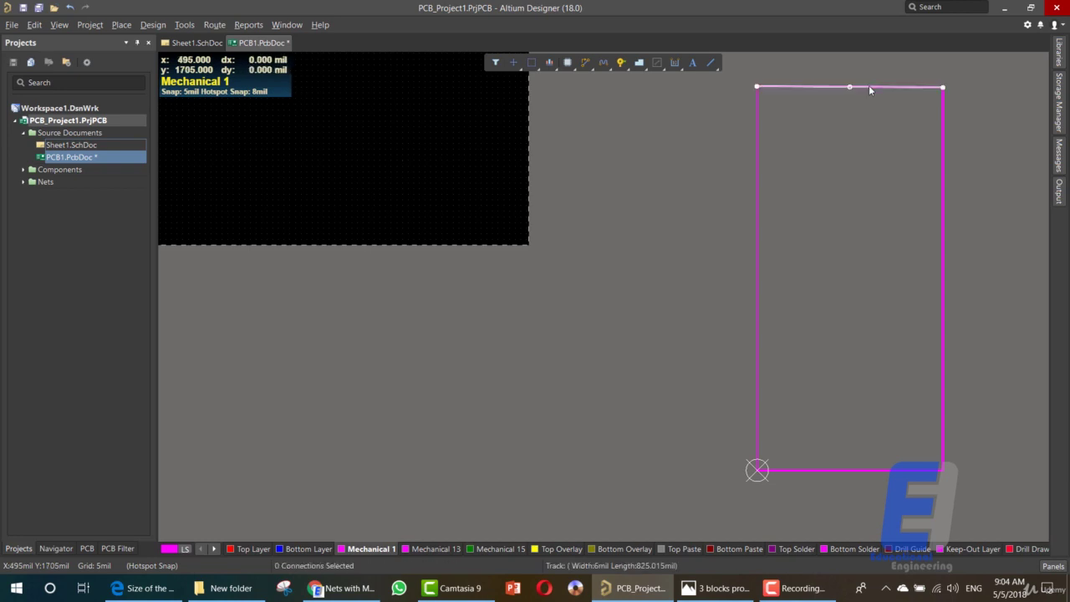
pyautogui.doubleClick(868, 86)
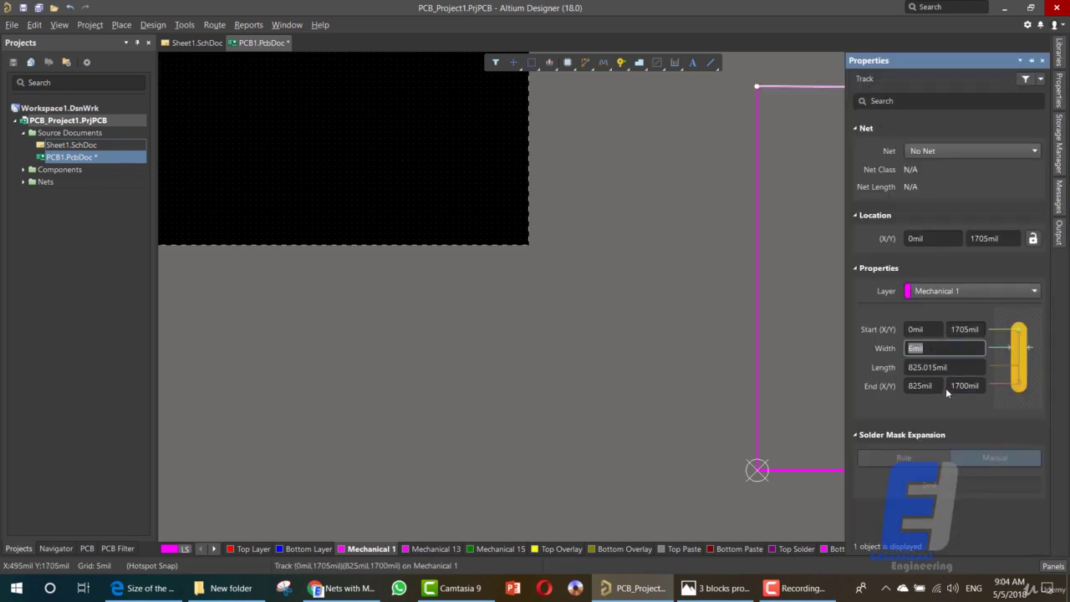
pyautogui.click(911, 386)
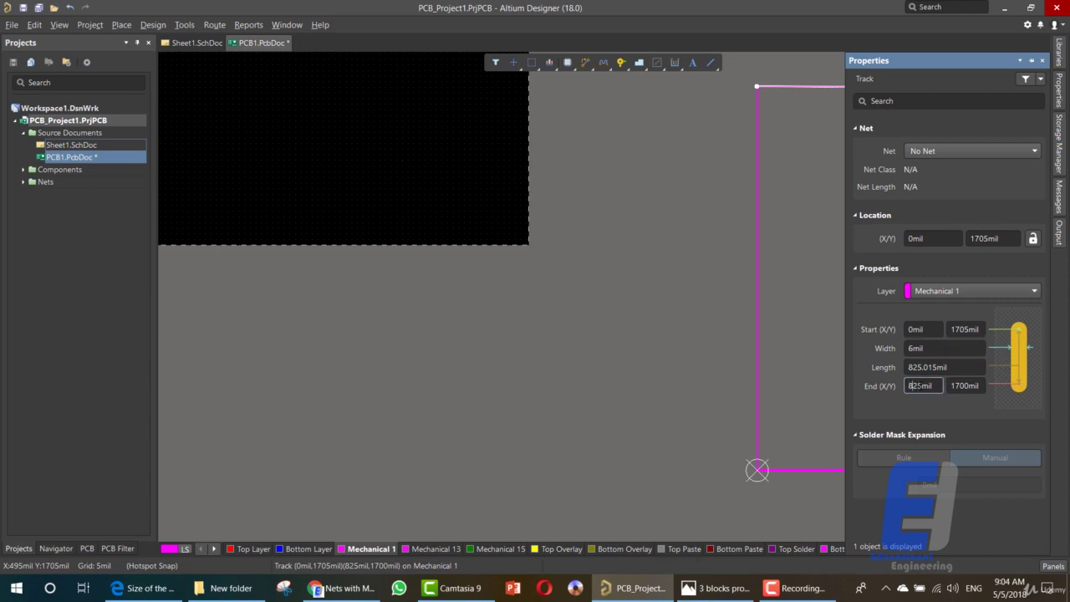
pyautogui.moveTo(924, 386); pyautogui.dragTo(909, 388)
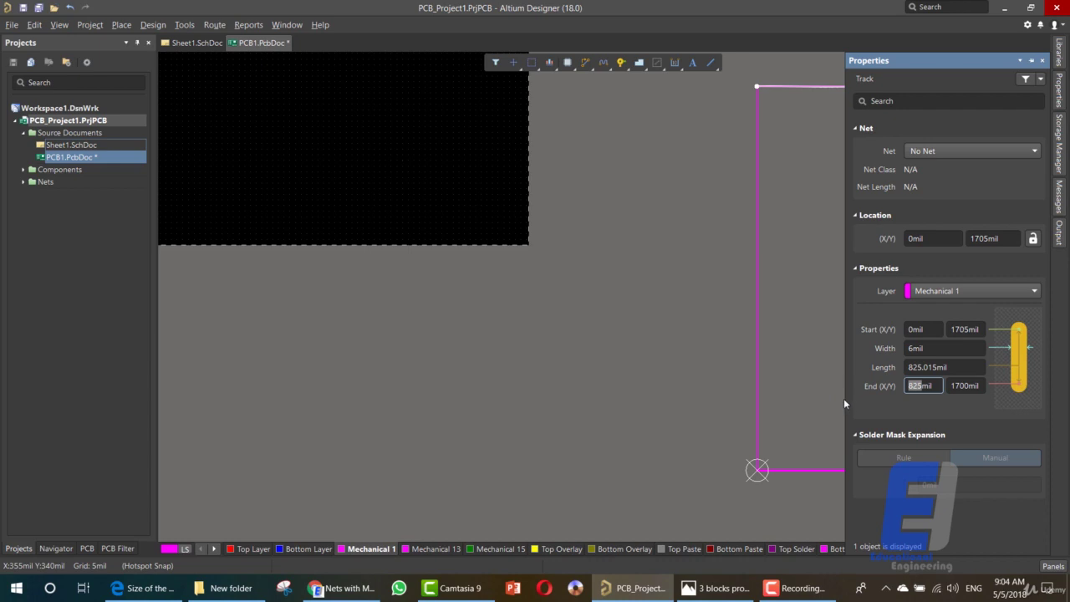
pyautogui.write('730')
pyautogui.press('Return')
pyautogui.click(802, 384)
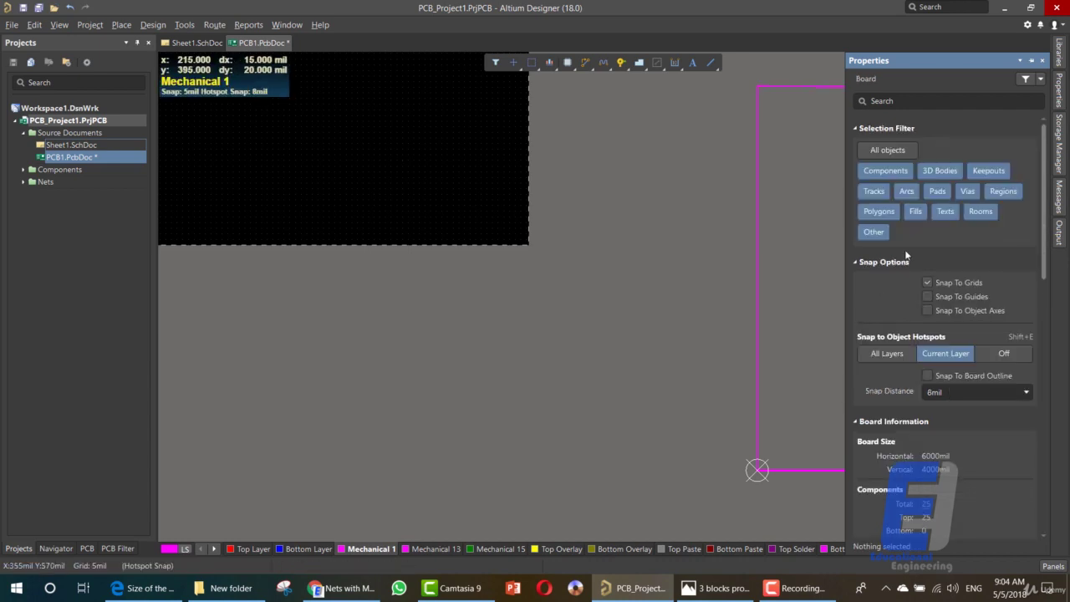
pyautogui.click(1042, 60)
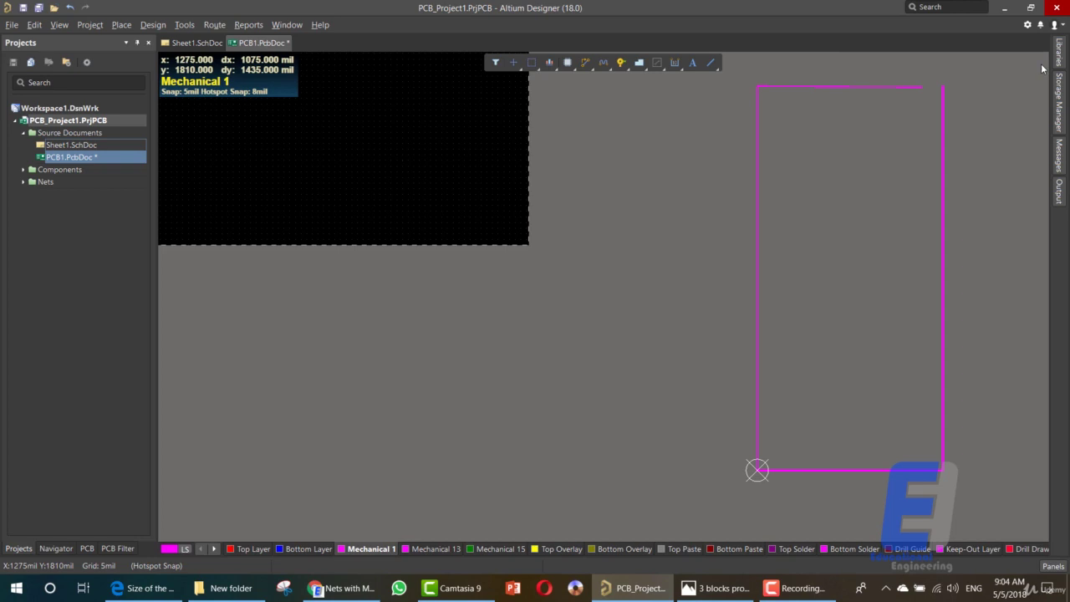
# Set the bottom line's width to 6 mil and its end X coordinate to 730 mil
pyautogui.doubleClick(849, 472)
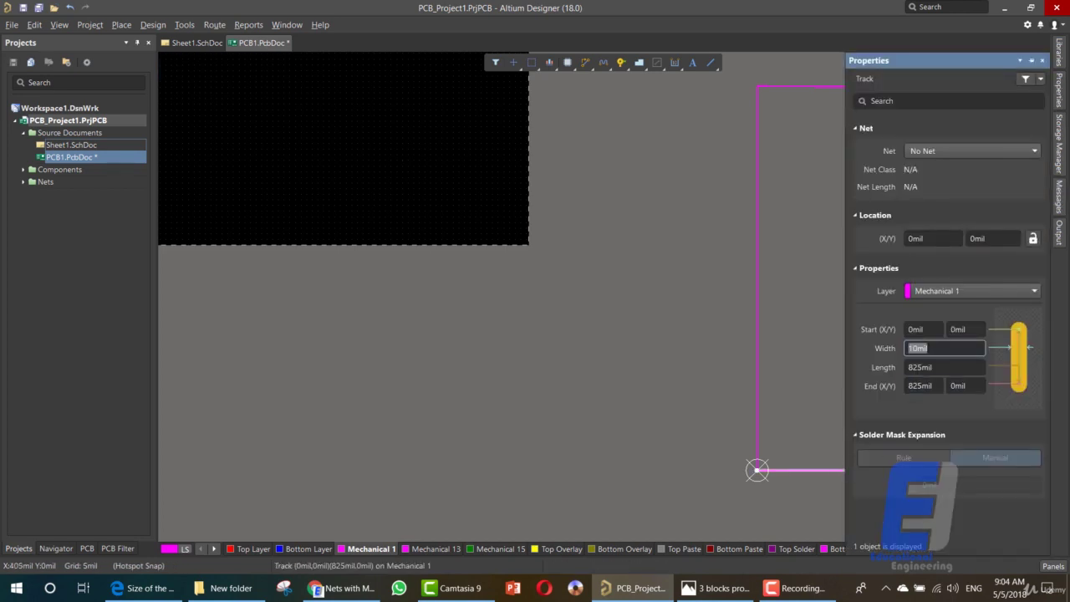
pyautogui.moveTo(922, 351); pyautogui.dragTo(903, 349)
pyautogui.write('6')
pyautogui.click(915, 387)
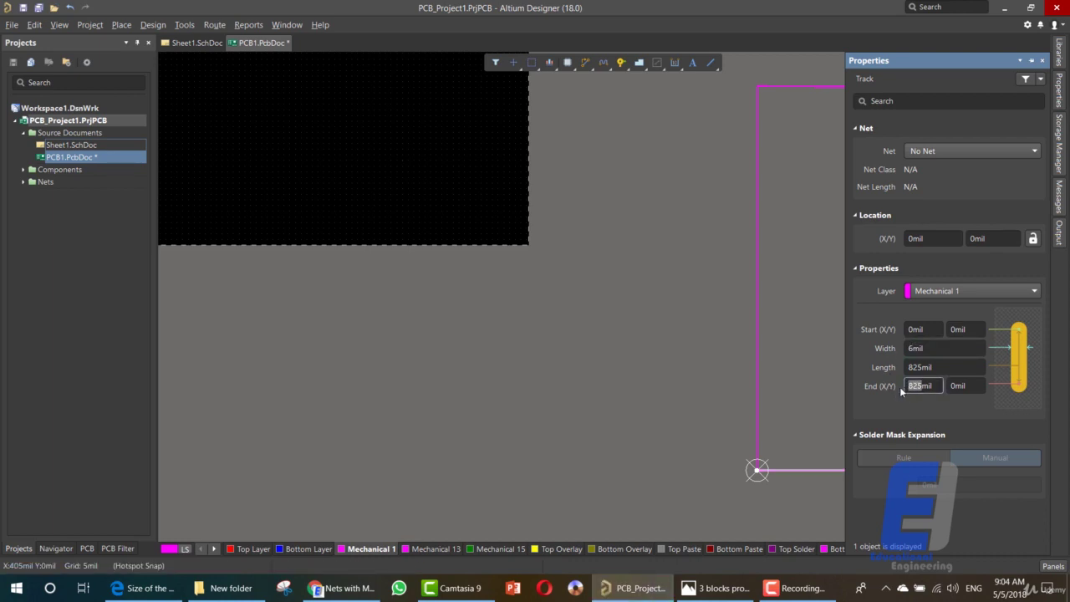
pyautogui.write('20')
pyautogui.click(782, 353)
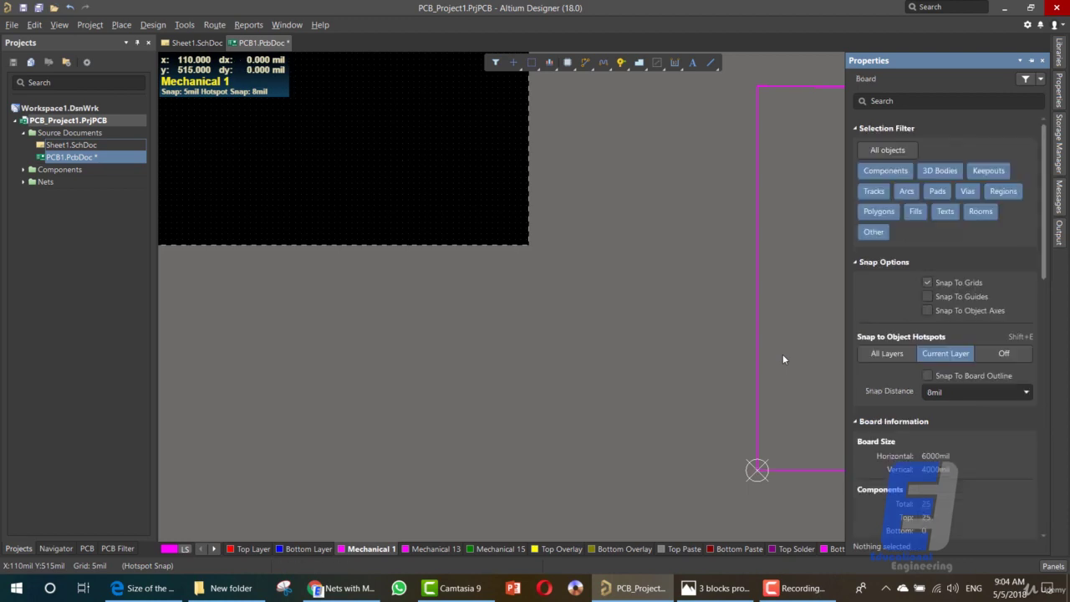
pyautogui.click(1042, 60)
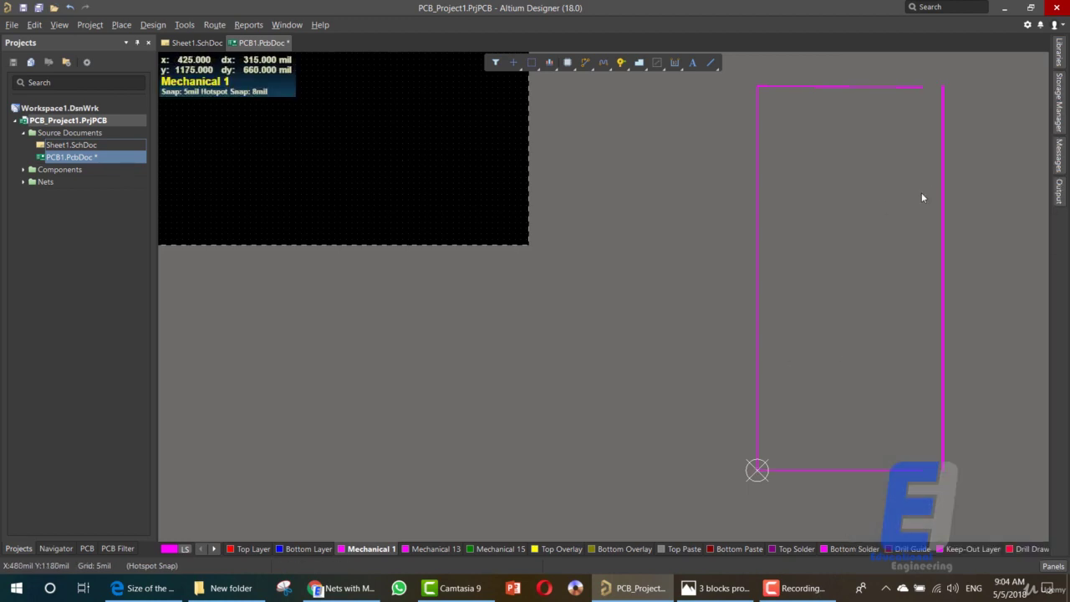
# Move the rectangle's right line inward to X 730 mil, in line with the end of the top line
pyautogui.click(942, 187)
pyautogui.moveTo(941, 187); pyautogui.dragTo(922, 89)
pyautogui.click(874, 144)
# Examine the outline's upper-left corner and check the left line's width, length and end coordinates
pyautogui.keyDown('ctrl'); pyautogui.scroll(5, 856, 88); pyautogui.keyUp('ctrl')
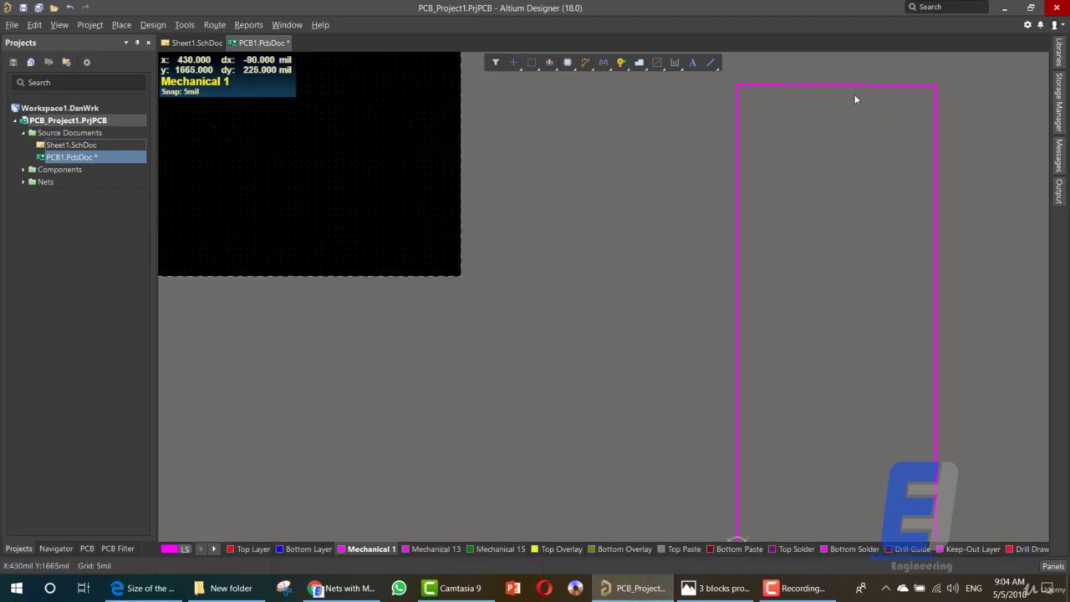
pyautogui.scroll(3, 541, 222)
pyautogui.click(543, 208)
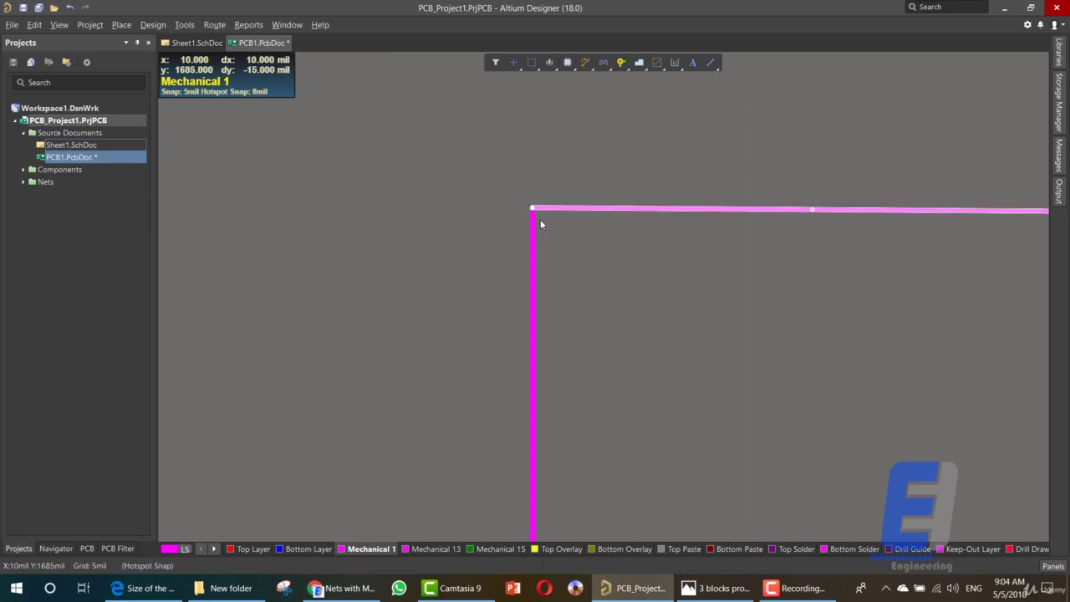
pyautogui.click(543, 218)
pyautogui.click(534, 234)
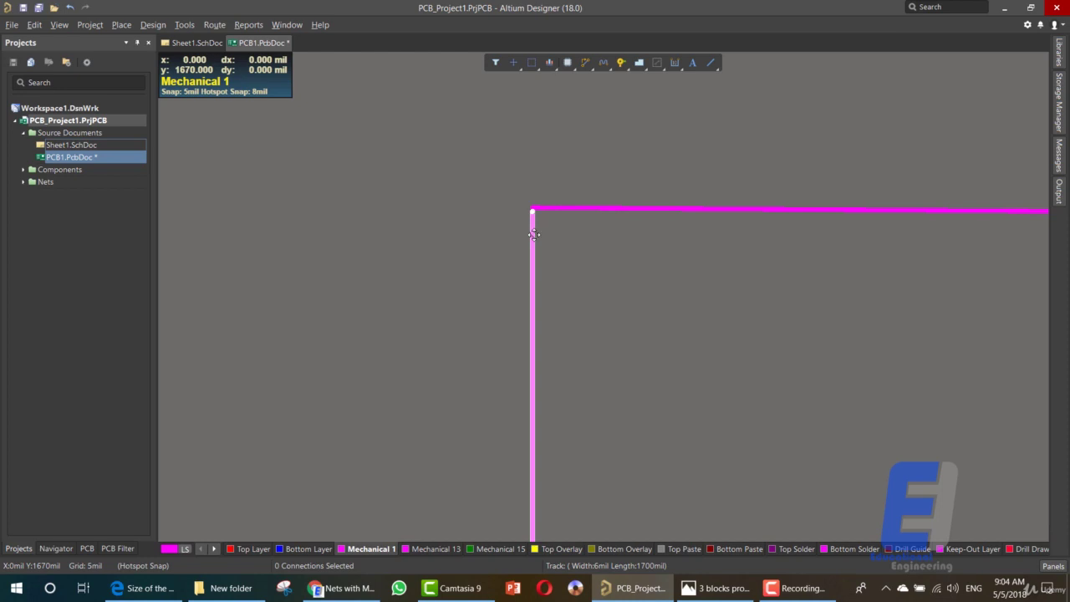
pyautogui.doubleClick(533, 234)
pyautogui.click(928, 348)
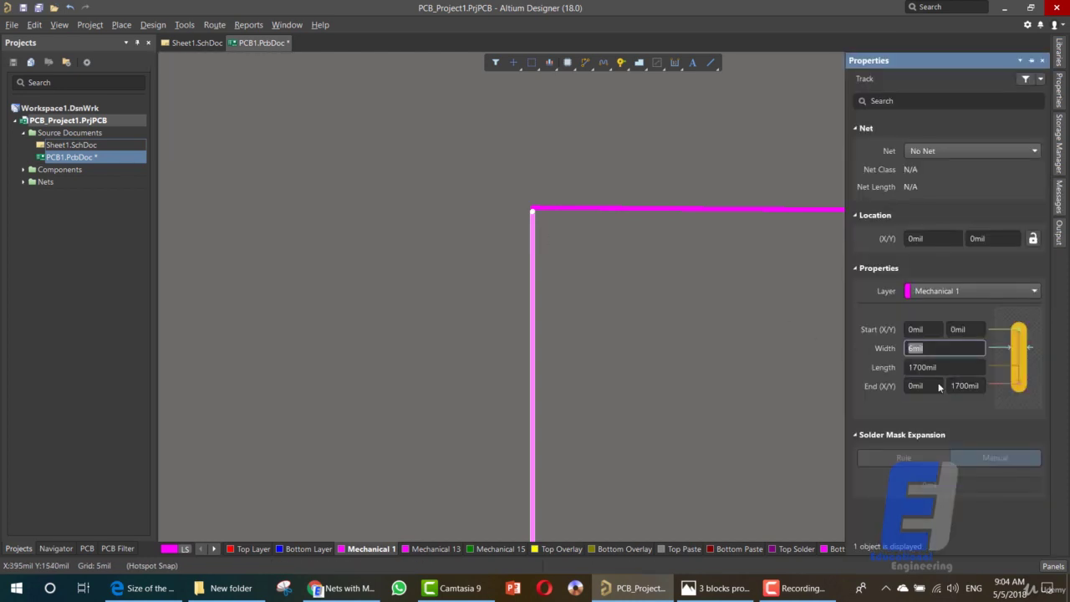
pyautogui.click(690, 290)
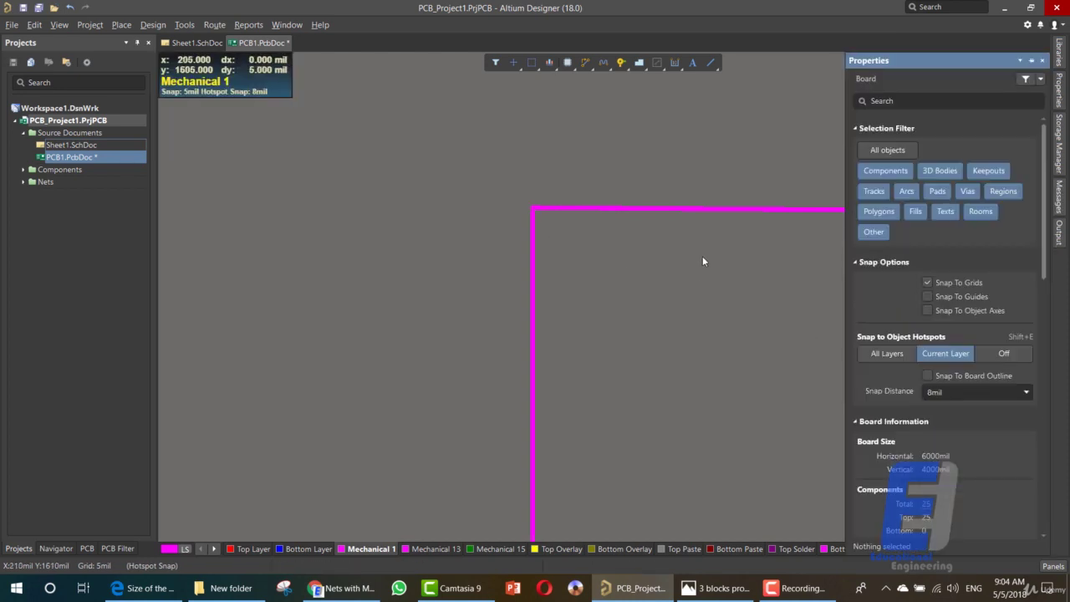
# Set the top line's length to 730 mil, keeping its end X coordinate at 730 mil
pyautogui.click(712, 209)
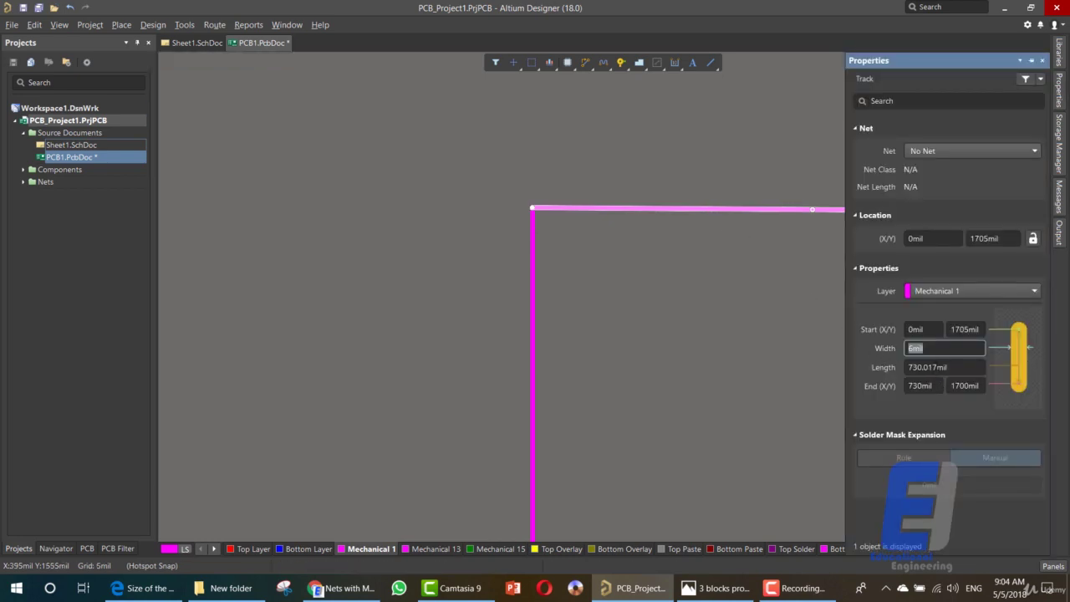
pyautogui.press('Tab')
pyautogui.click(936, 367)
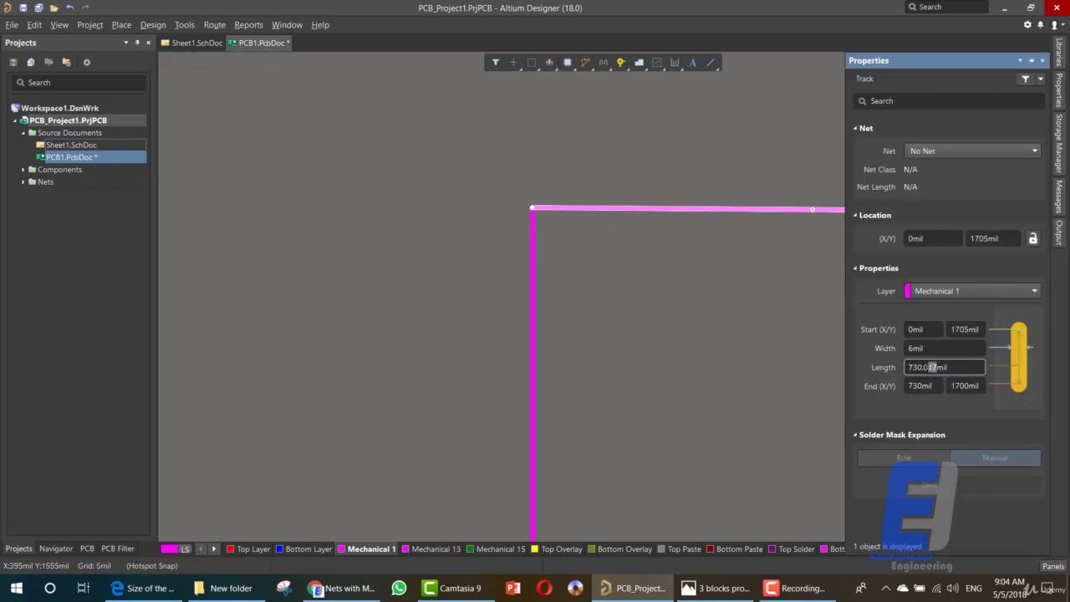
pyautogui.press('Return')
pyautogui.doubleClick(920, 387)
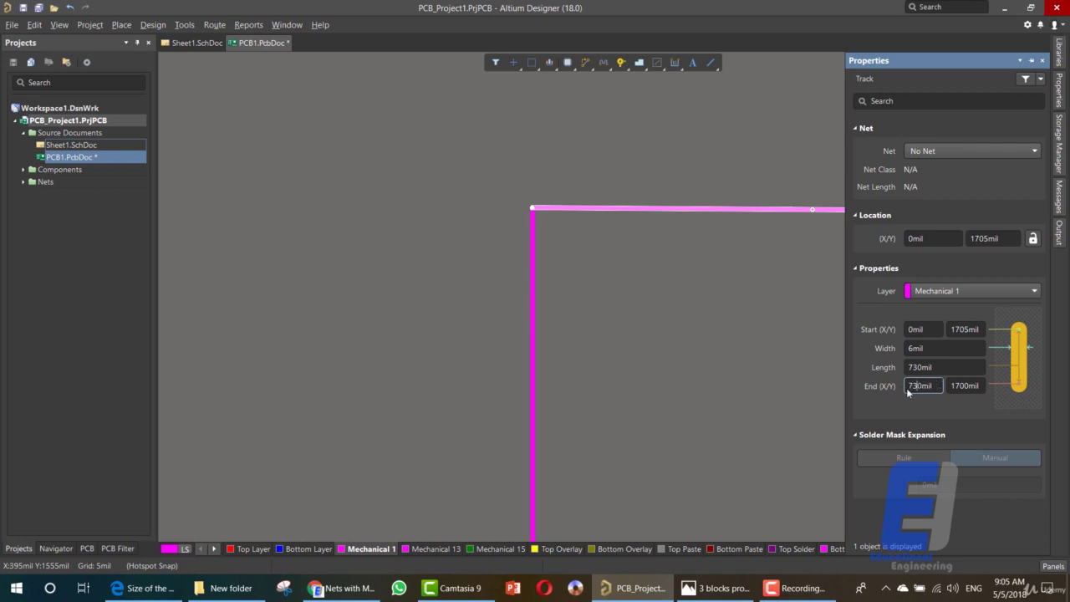
pyautogui.press('Return')
pyautogui.click(723, 318)
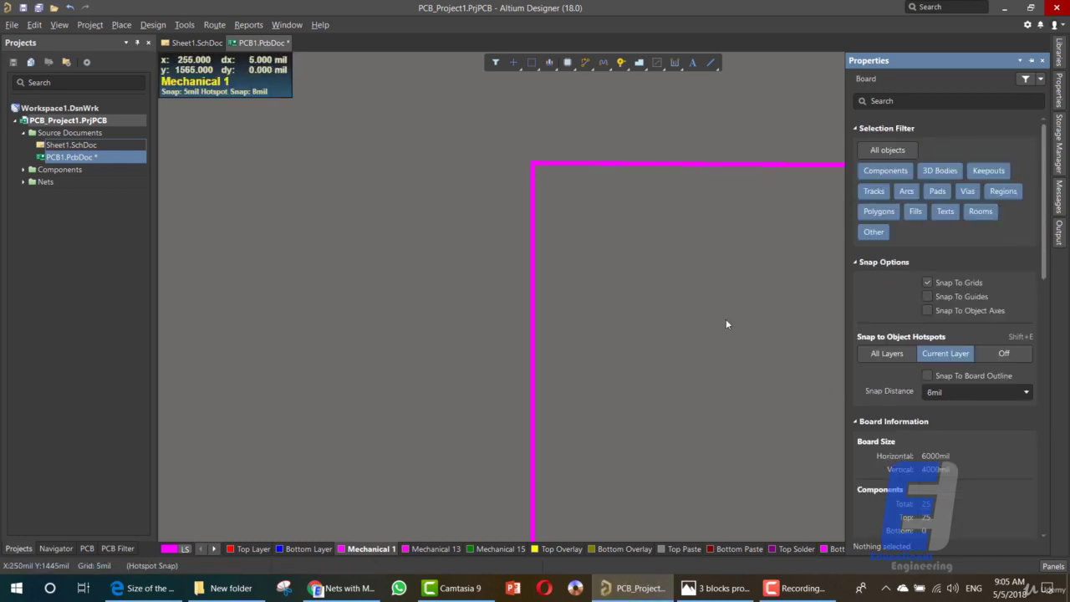
# Check the bottom line's track properties and examine how the lines meet at the outline's upper-right corner
pyautogui.scroll(-10, 726, 324)
pyautogui.scroll(-3, 726, 328)
pyautogui.scroll(-1, 752, 385)
pyautogui.doubleClick(791, 401)
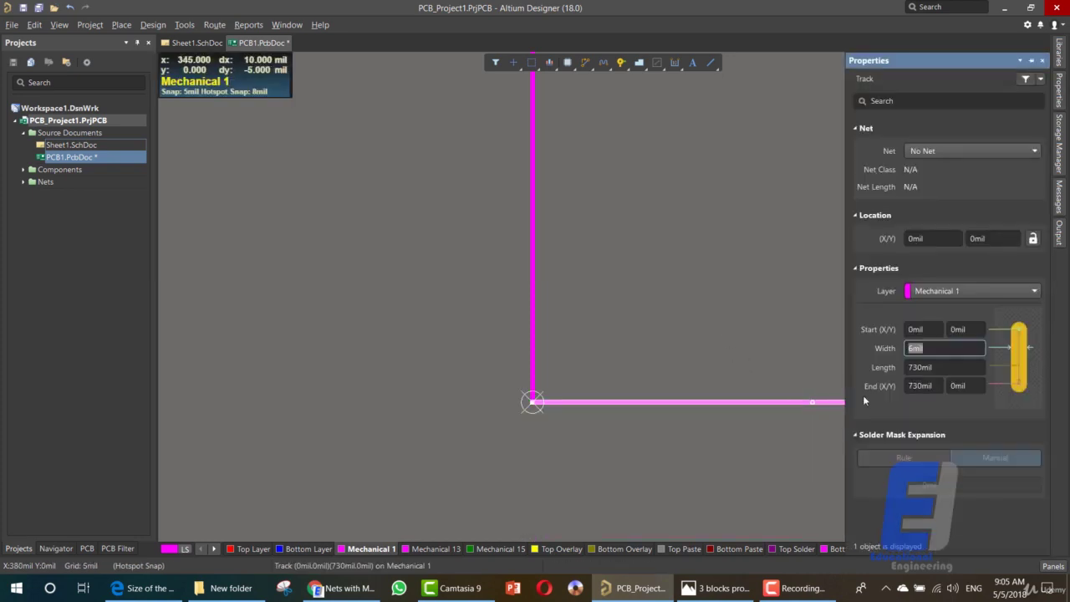
pyautogui.click(759, 334)
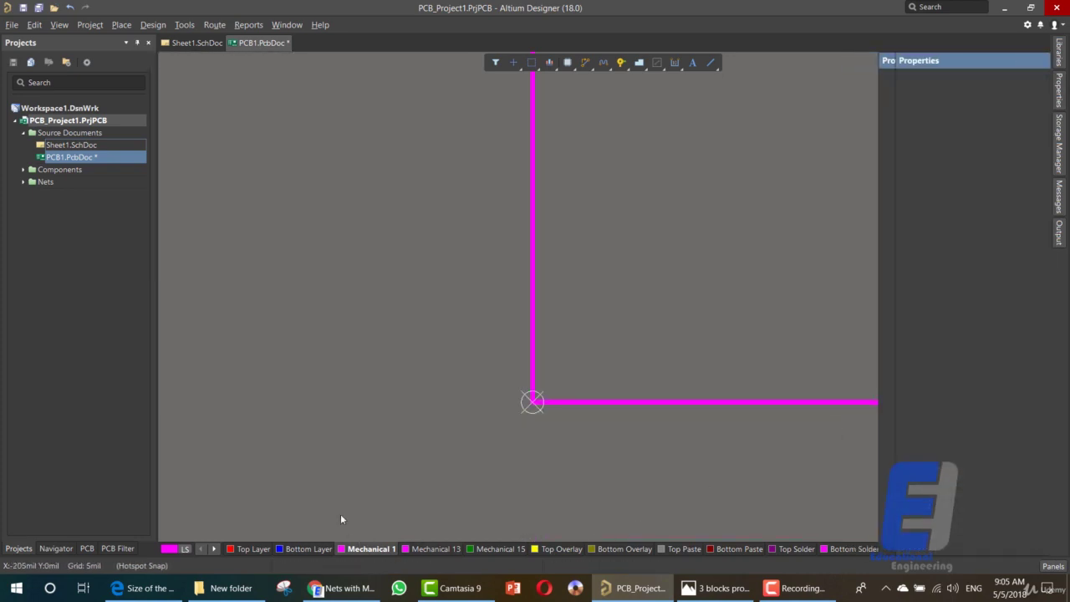
pyautogui.keyDown('ctrl'); pyautogui.scroll(-2, 652, 378); pyautogui.keyUp('ctrl')
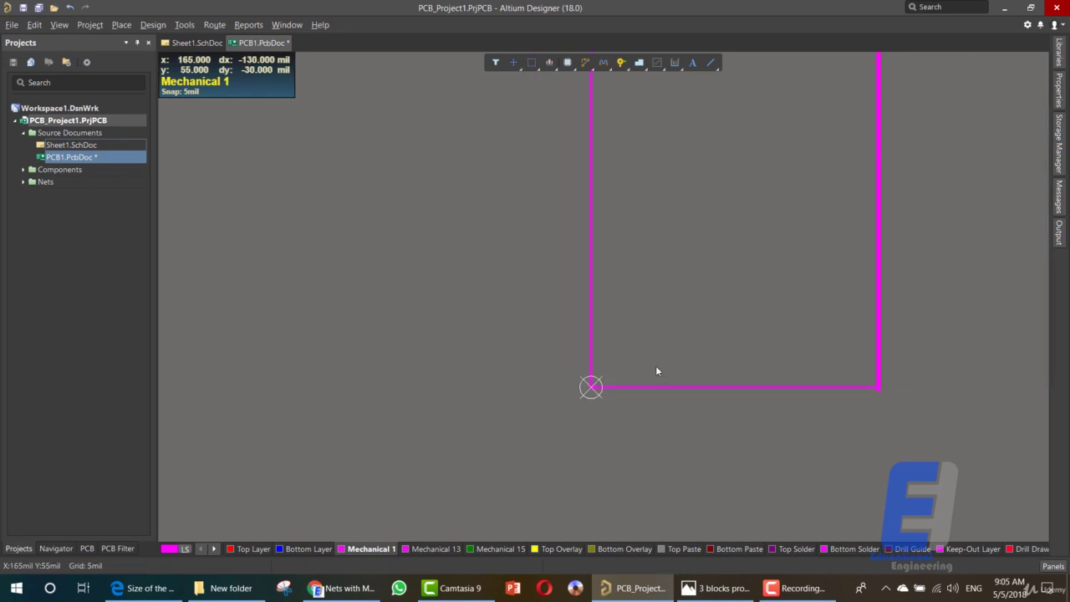
pyautogui.scroll(3, 788, 377)
pyautogui.keyDown('ctrl'); pyautogui.scroll(-1, 788, 381); pyautogui.keyUp('ctrl')
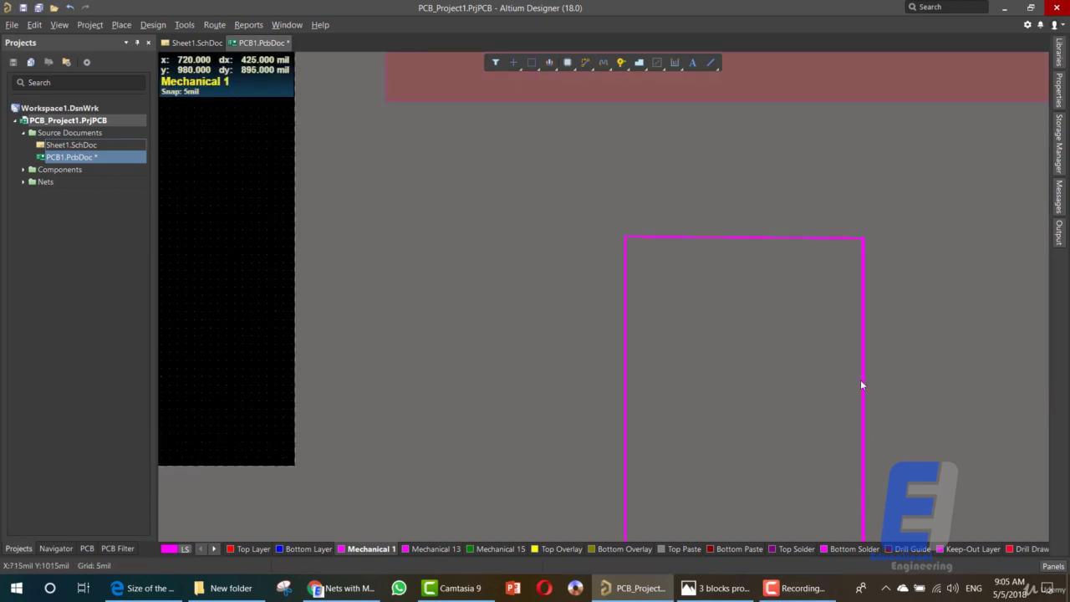
pyautogui.keyDown('ctrl'); pyautogui.scroll(5, 860, 235); pyautogui.keyUp('ctrl')
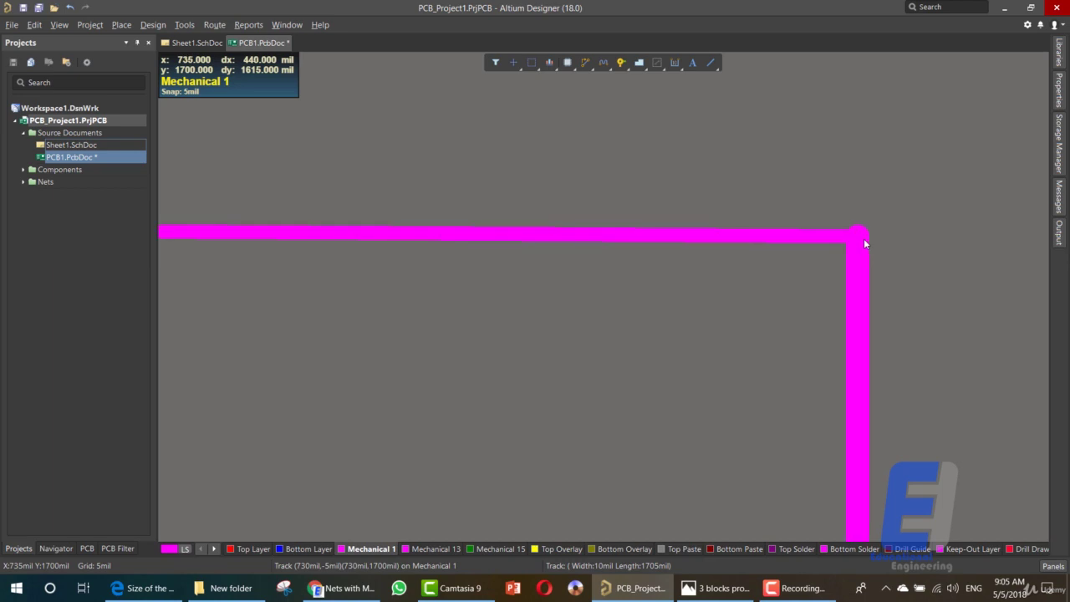
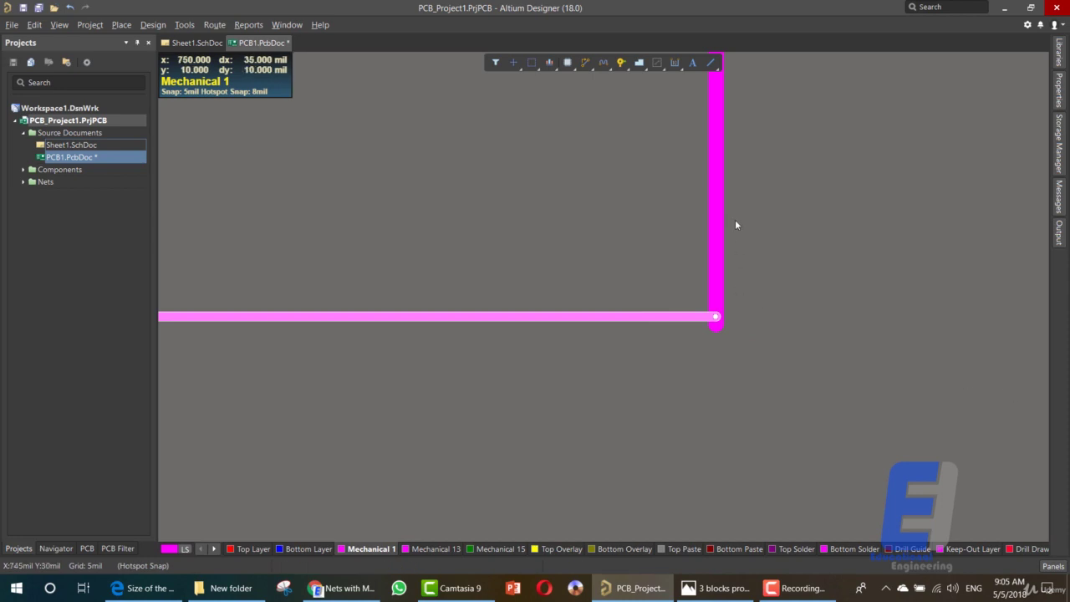
# Try to adjust the top line's right endpoint where it meets the right line
pyautogui.scroll(10, 719, 167)
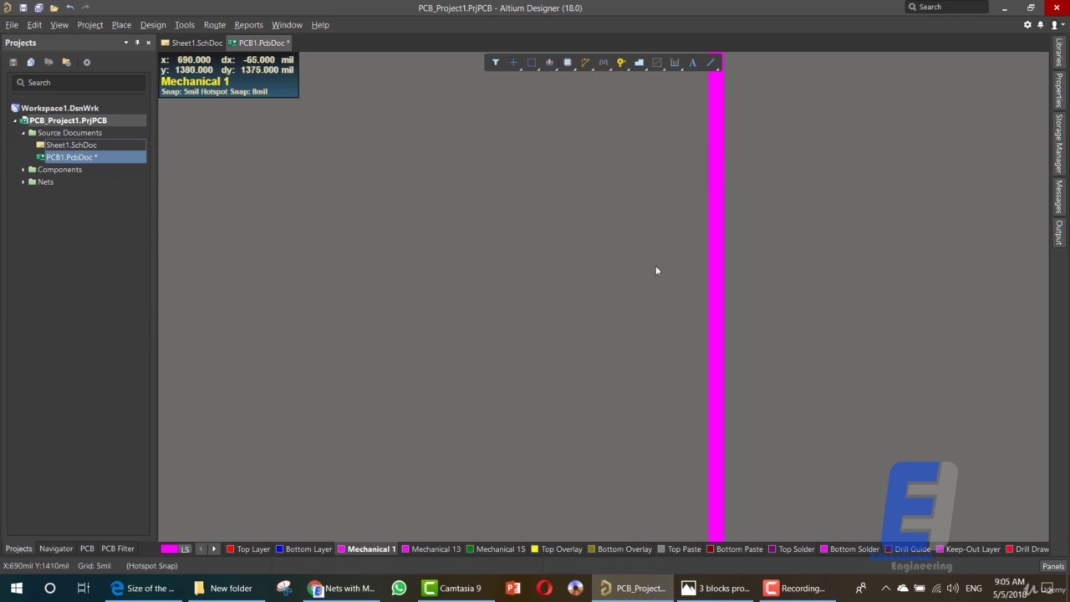
pyautogui.scroll(3, 644, 276)
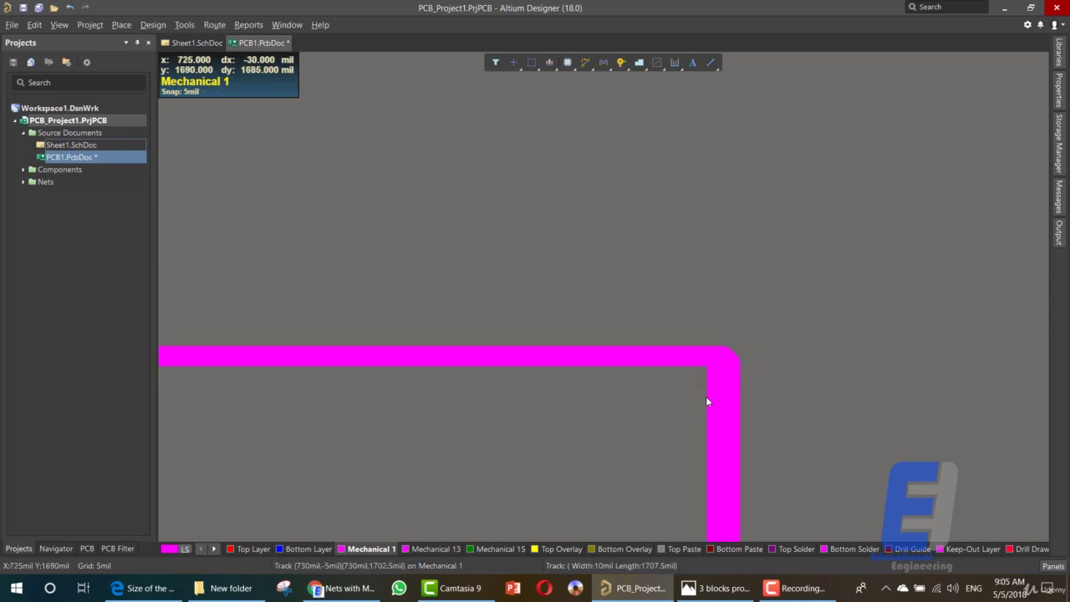
pyautogui.click(671, 357)
pyautogui.click(722, 352)
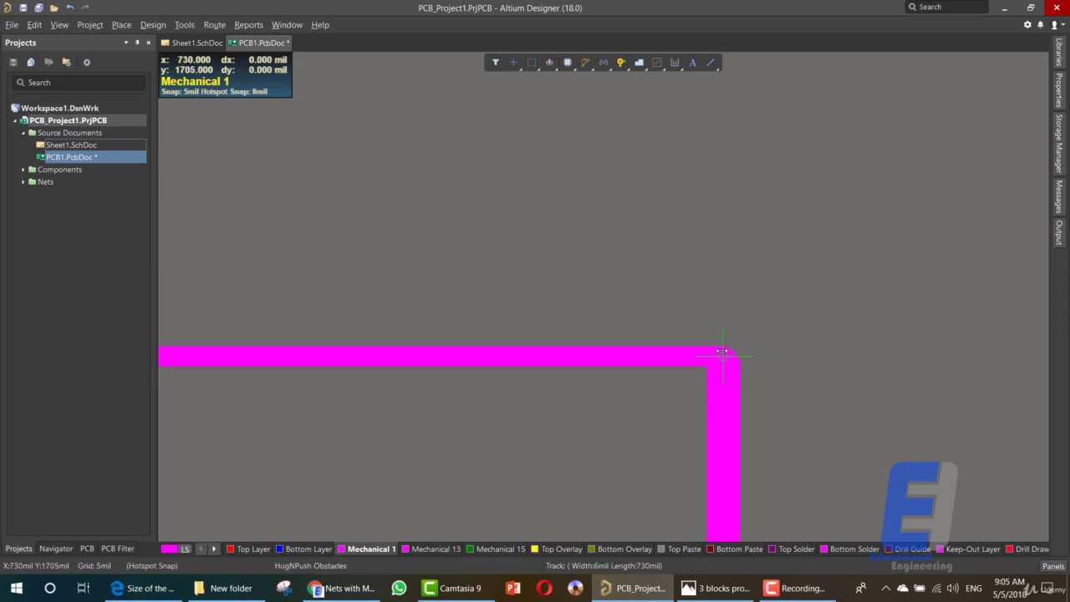
pyautogui.moveTo(723, 331); pyautogui.dragTo(723, 337)
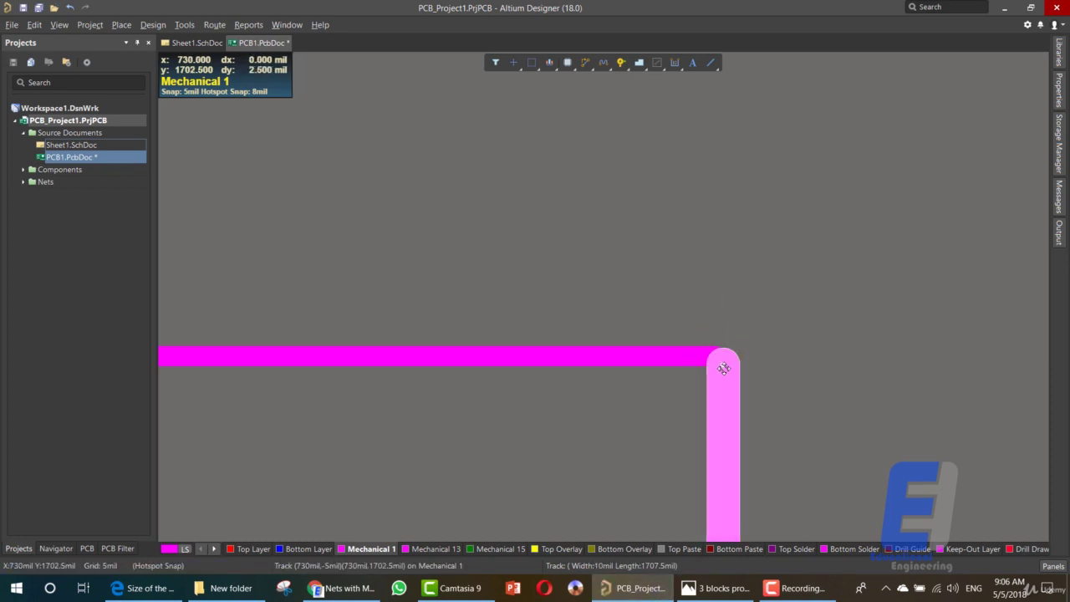
# Try to realign the right line's upper endpoint with the end of the top line
pyautogui.click(719, 360)
pyautogui.doubleClick(718, 399)
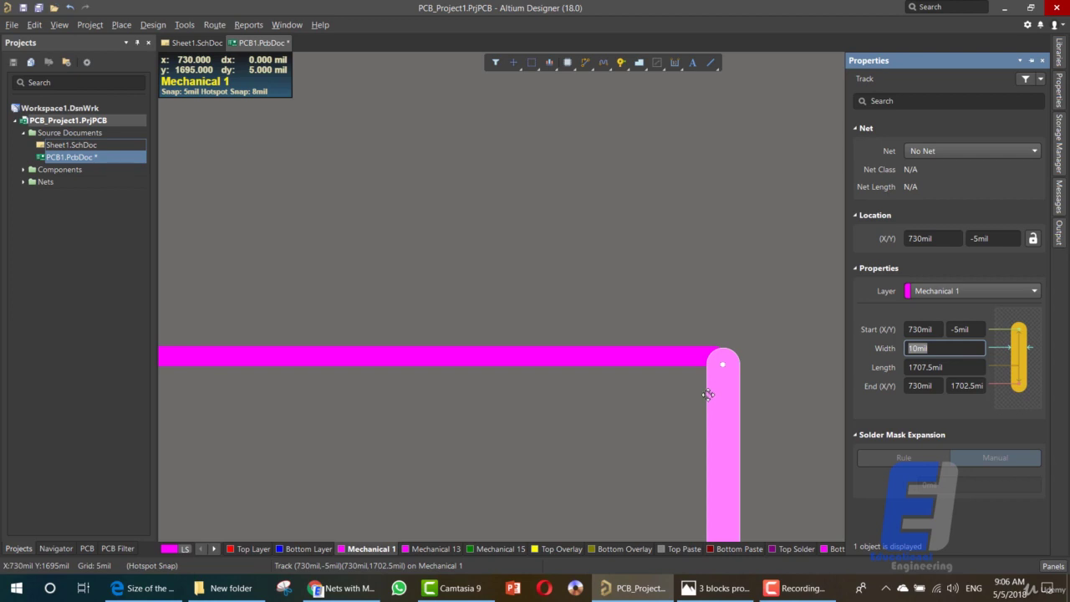
pyautogui.moveTo(724, 363)
pyautogui.mouseDown()
pyautogui.moveTo(722, 346)
pyautogui.moveTo(722, 363)
pyautogui.mouseUp()
pyautogui.click(724, 390)
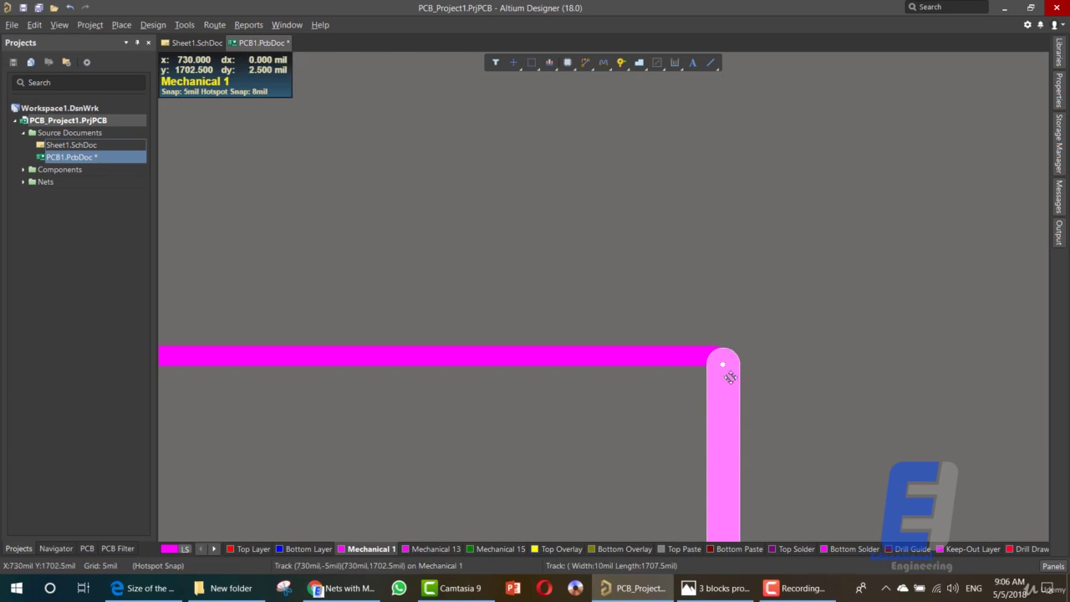
pyautogui.moveTo(723, 364)
pyautogui.mouseDown()
pyautogui.moveTo(732, 373)
pyautogui.moveTo(733, 354)
pyautogui.moveTo(758, 358)
pyautogui.moveTo(707, 339)
pyautogui.moveTo(721, 318)
pyautogui.moveTo(712, 358)
pyautogui.mouseUp()
pyautogui.click(730, 381)
pyautogui.click(682, 358)
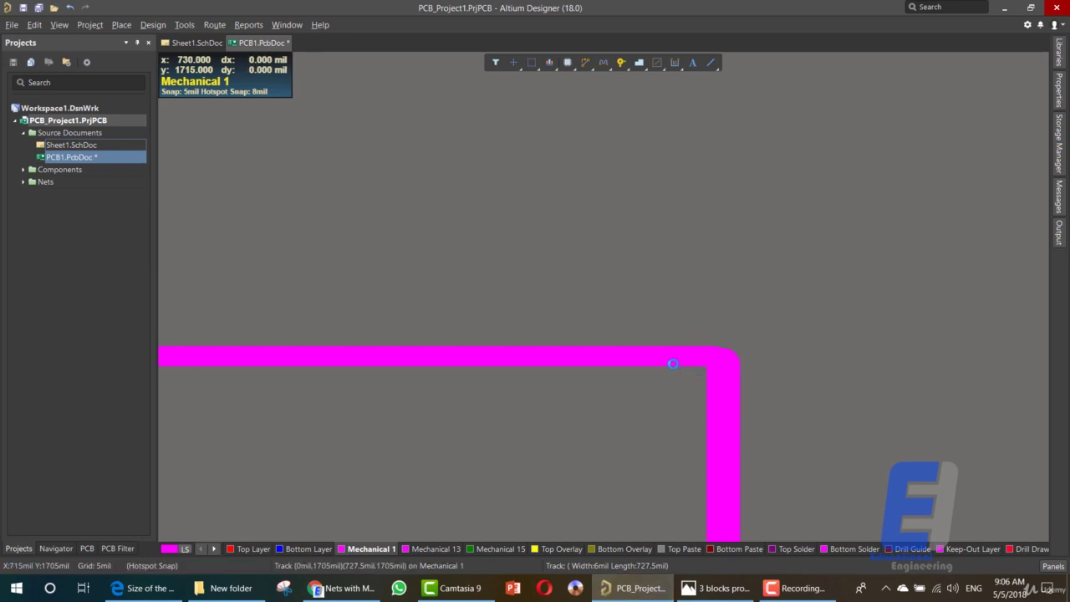
# Set the width of the outline's right line to 6 mil
pyautogui.scroll(-5, 684, 469)
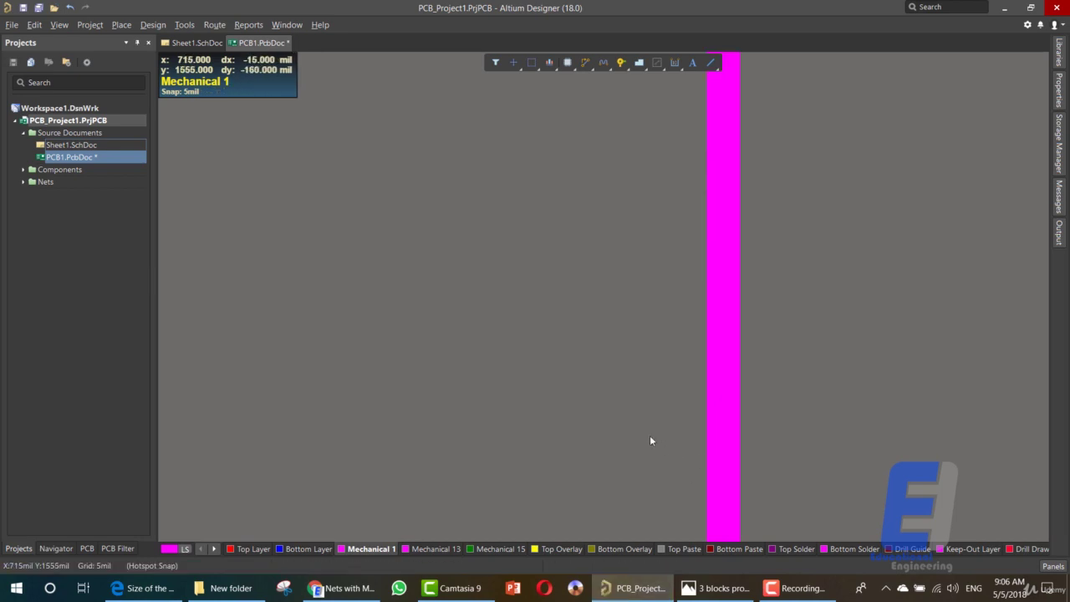
pyautogui.keyDown('ctrl'); pyautogui.scroll(-2, 649, 435); pyautogui.keyUp('ctrl')
pyautogui.keyDown('ctrl'); pyautogui.scroll(-2, 560, 403); pyautogui.keyUp('ctrl')
pyautogui.scroll(-8, 360, 365)
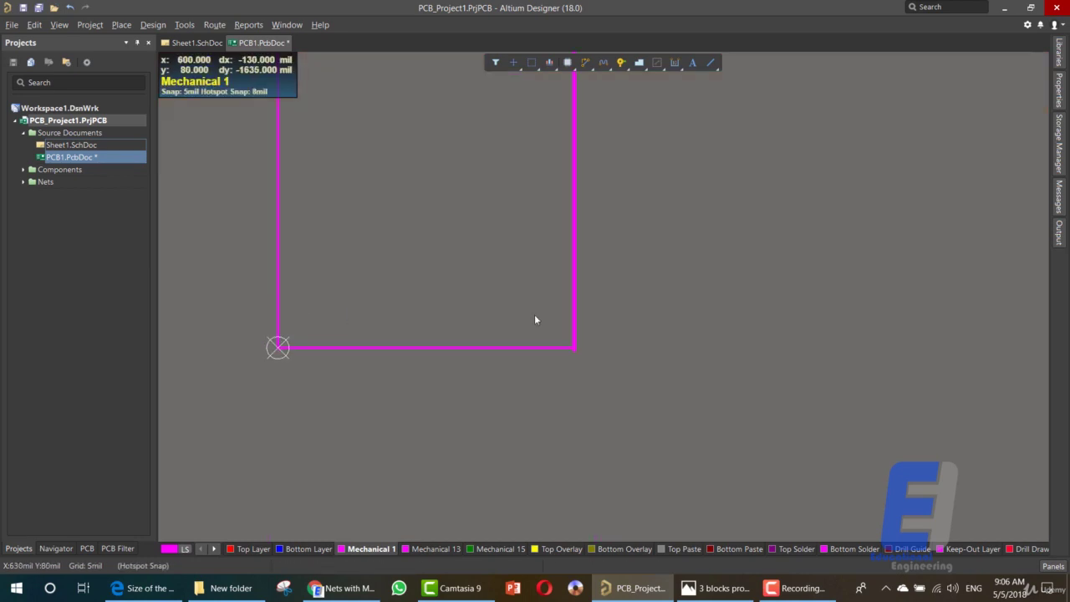
pyautogui.doubleClick(574, 293)
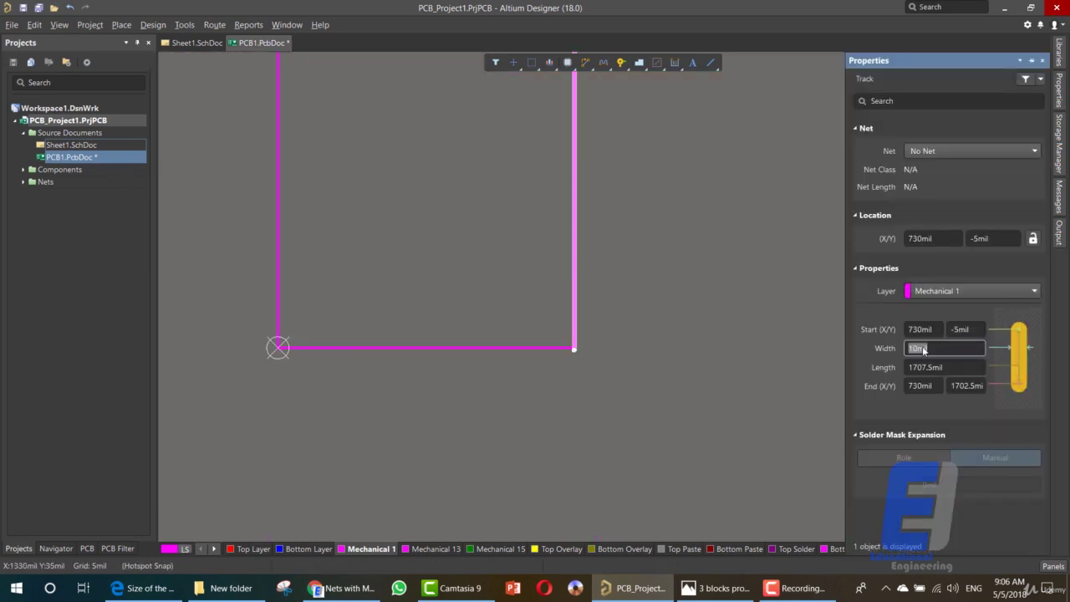
pyautogui.moveTo(914, 348); pyautogui.dragTo(896, 354)
pyautogui.write('6')
pyautogui.press('Return')
# Set the right line's end Y coordinate to 1700 mil
pyautogui.click(914, 367)
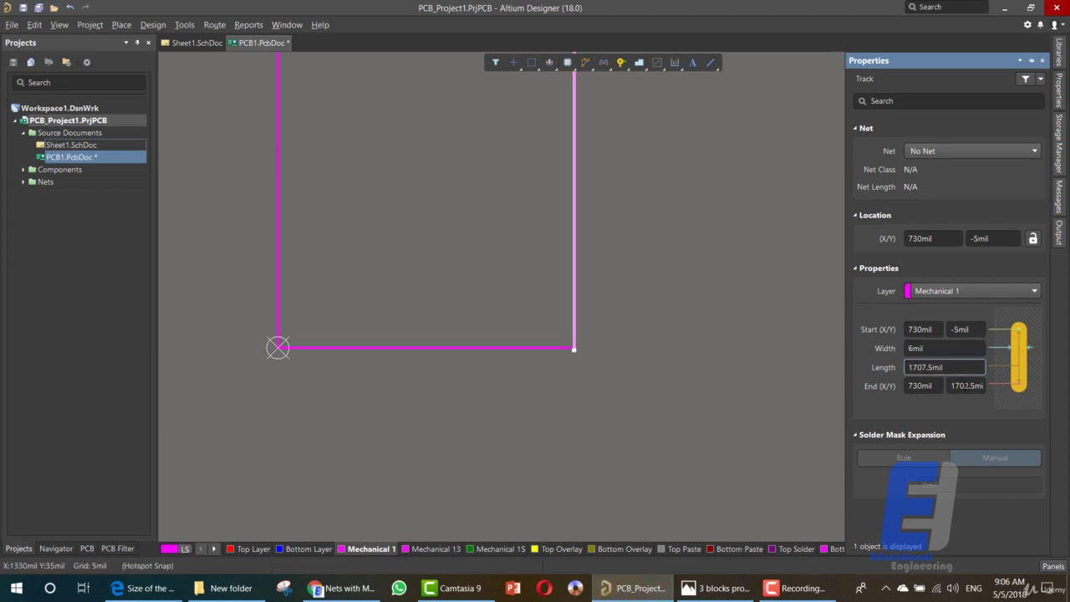
pyautogui.click(959, 386)
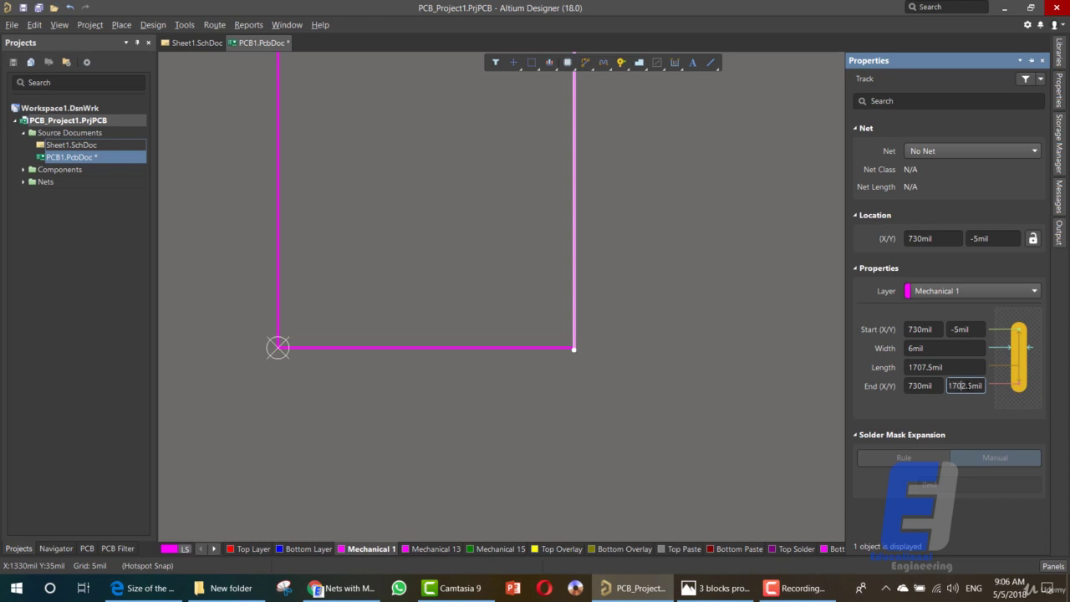
pyautogui.moveTo(960, 385); pyautogui.dragTo(972, 386)
pyautogui.press('Return')
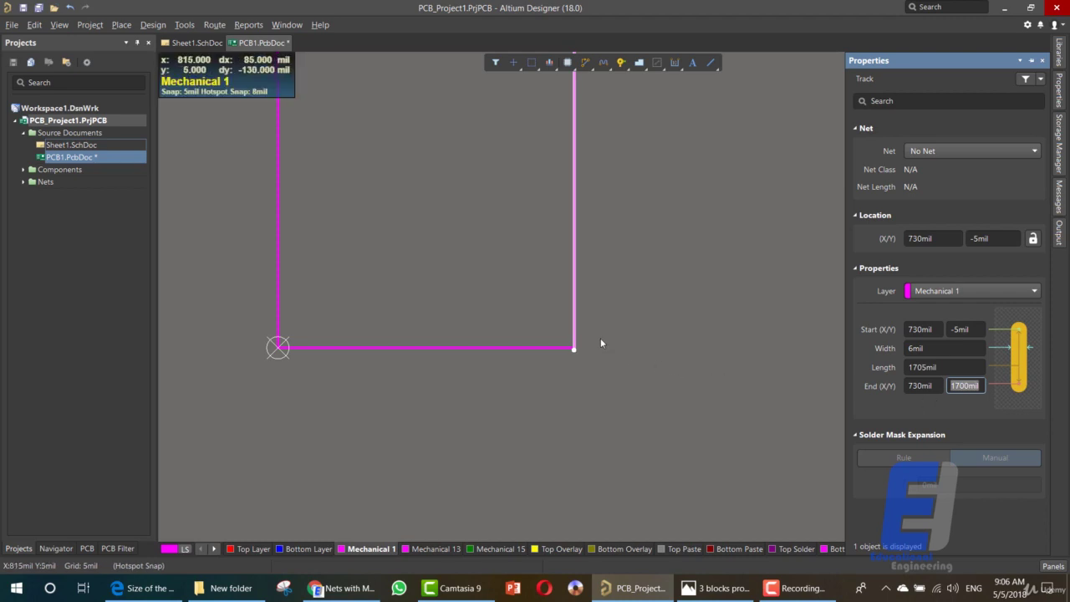
pyautogui.click(590, 340)
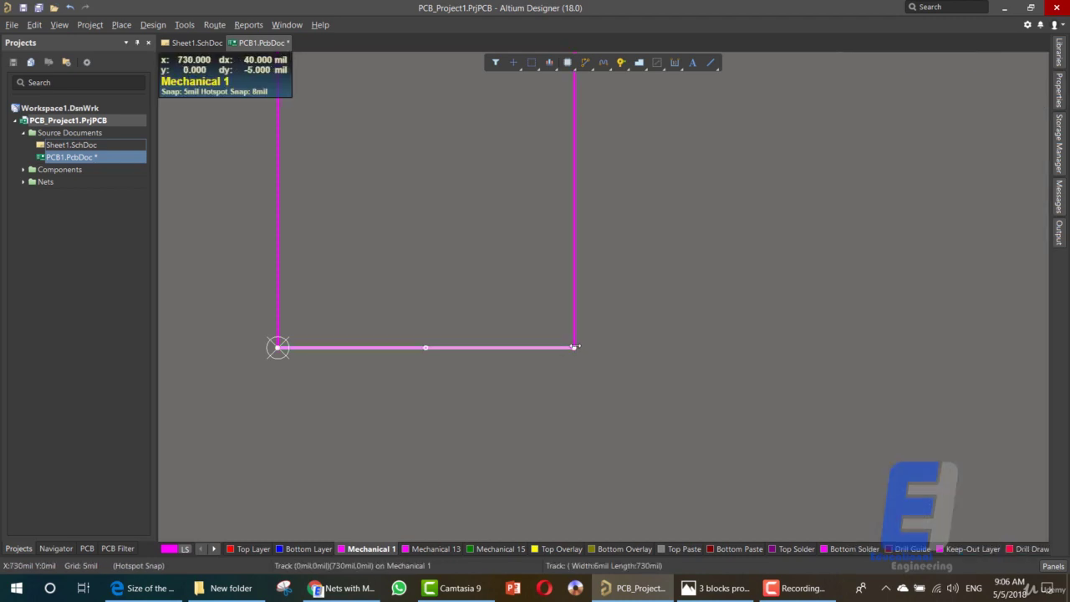
# Check the top line's track properties and look over the whole rectangular outline, leaving nothing selected
pyautogui.scroll(3, 492, 305)
pyautogui.scroll(4, 492, 305)
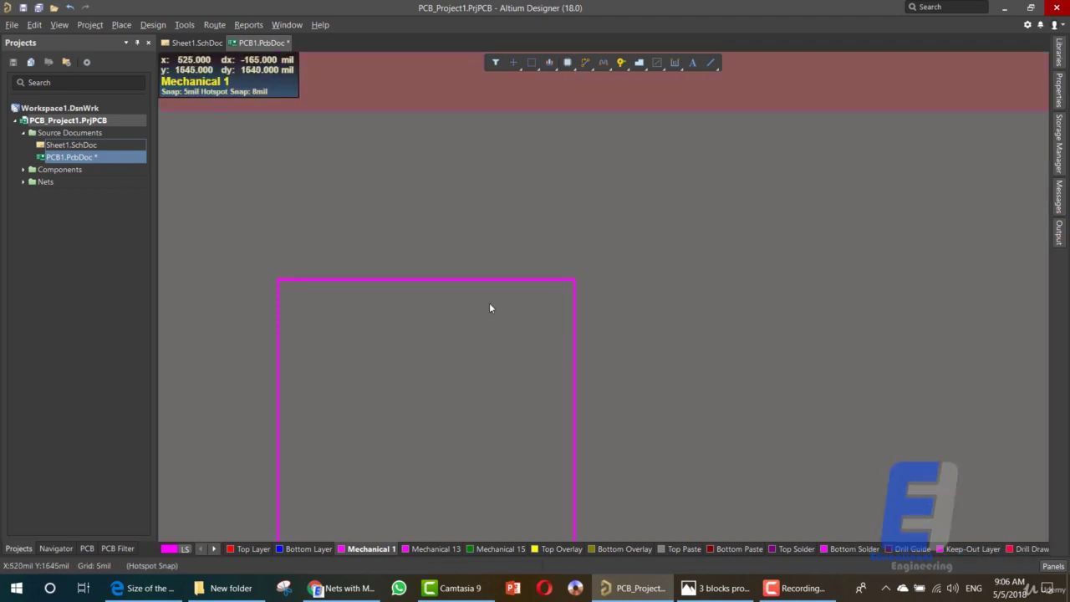
pyautogui.moveTo(490, 309); pyautogui.dragTo(415, 184, button='right')
pyautogui.keyDown('ctrl'); pyautogui.scroll(-1, 432, 155); pyautogui.keyUp('ctrl')
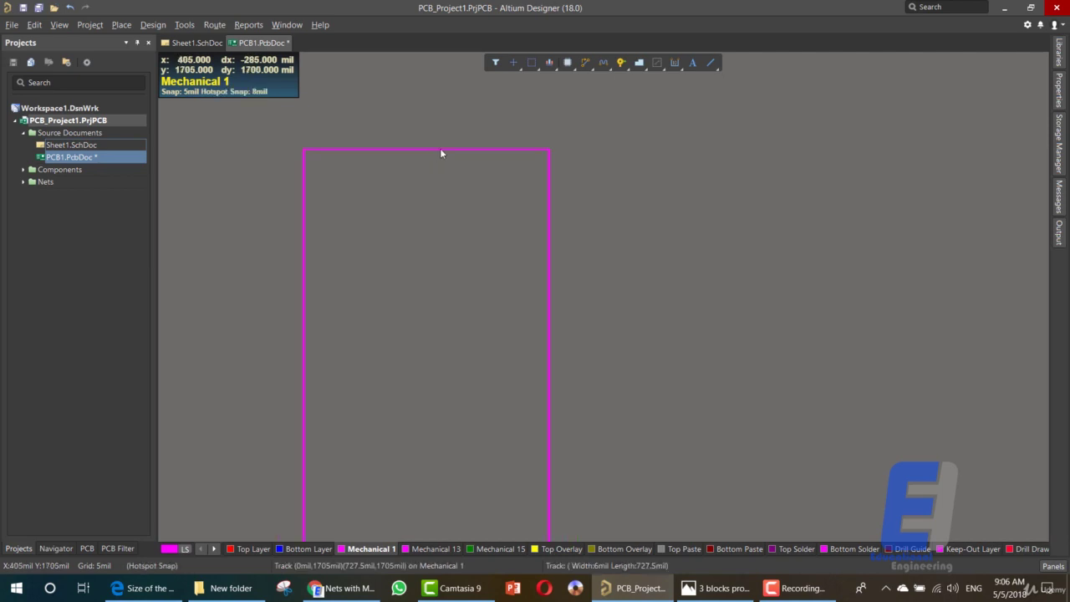
pyautogui.click(440, 149)
pyautogui.scroll(-2, 429, 268)
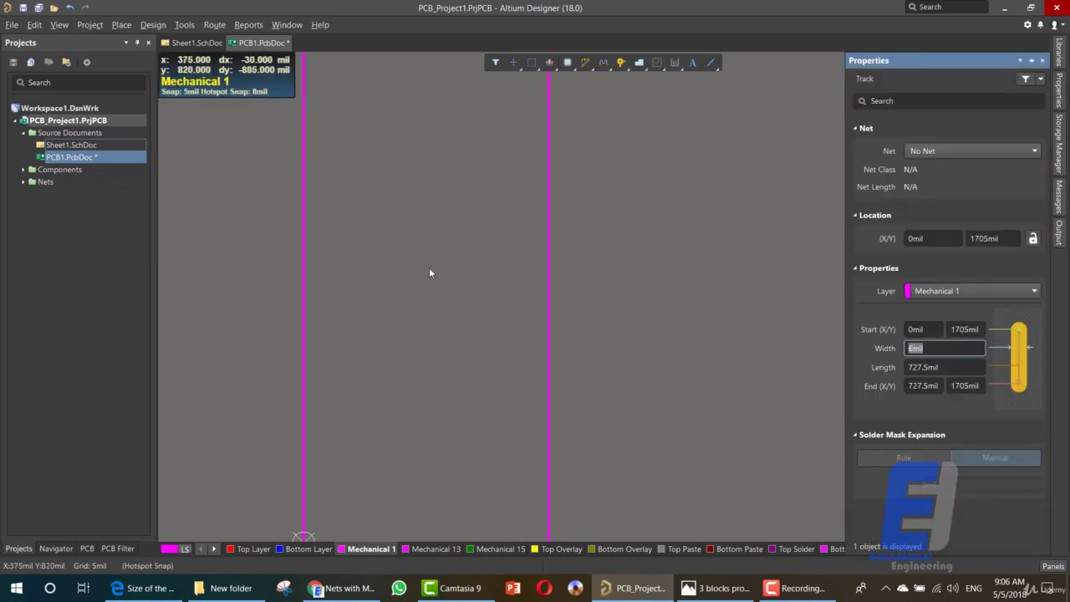
pyautogui.keyDown('ctrl'); pyautogui.scroll(-2, 427, 267); pyautogui.keyUp('ctrl')
pyautogui.click(422, 272)
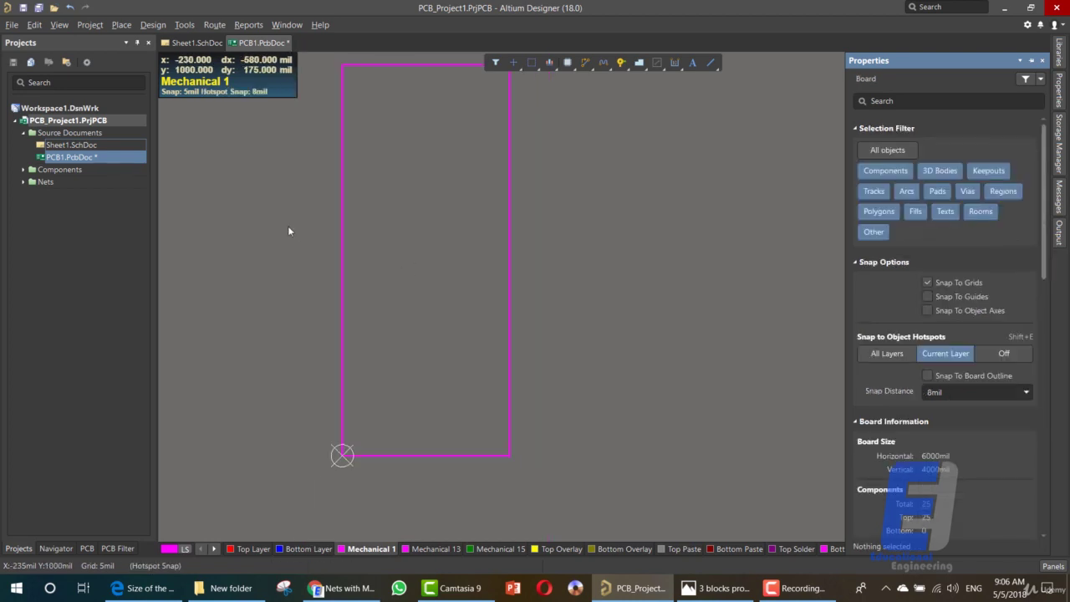
# Select all four lines of the rectangular outline and define the board shape from the selected objects
pyautogui.moveTo(317, 62); pyautogui.dragTo(326, 117)
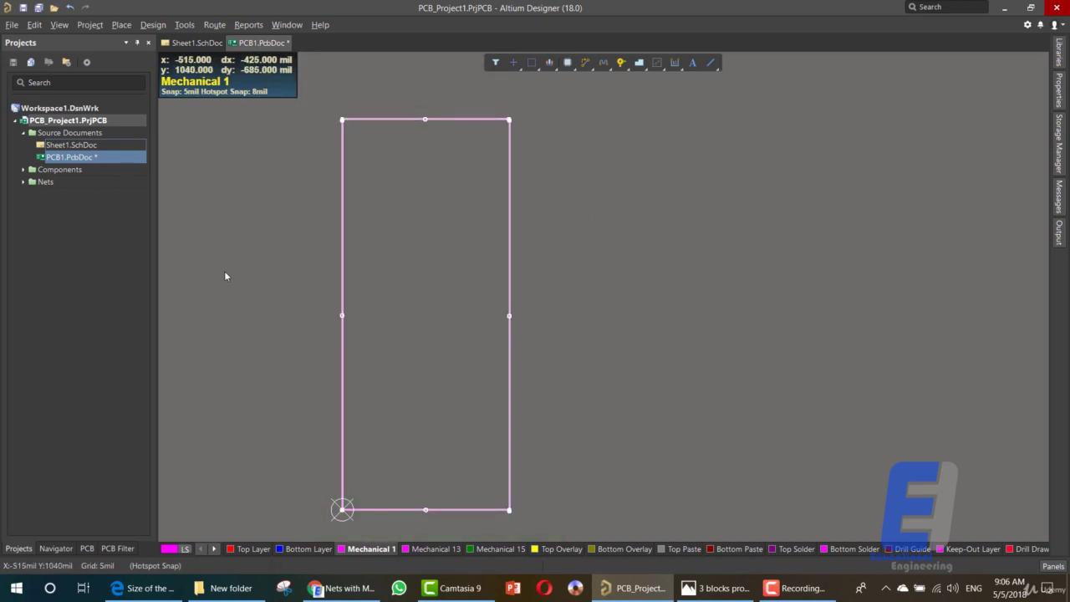
pyautogui.click(162, 26)
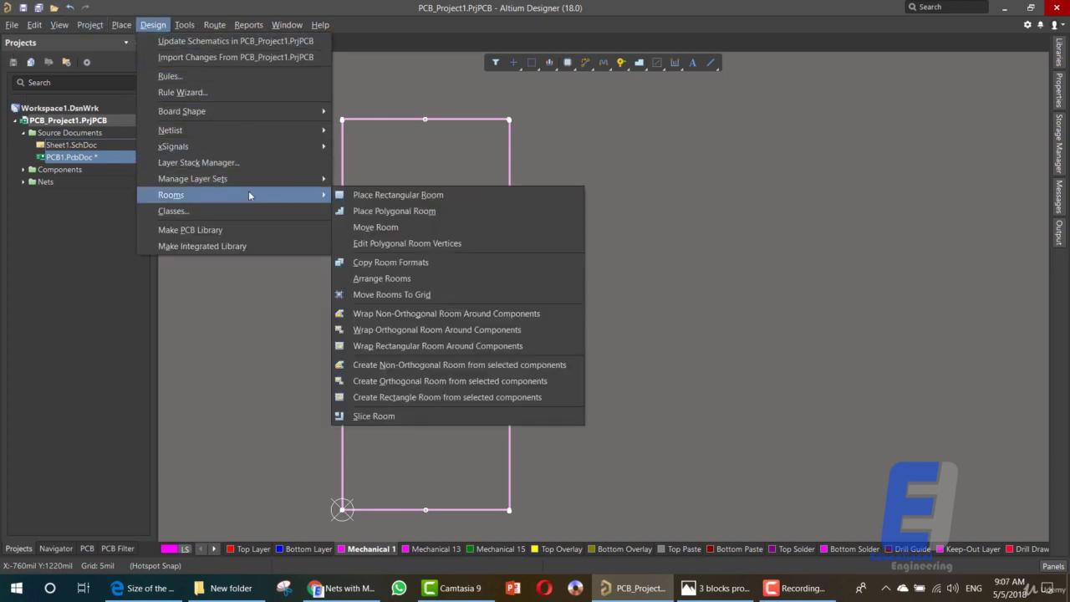
pyautogui.moveTo(297, 113)
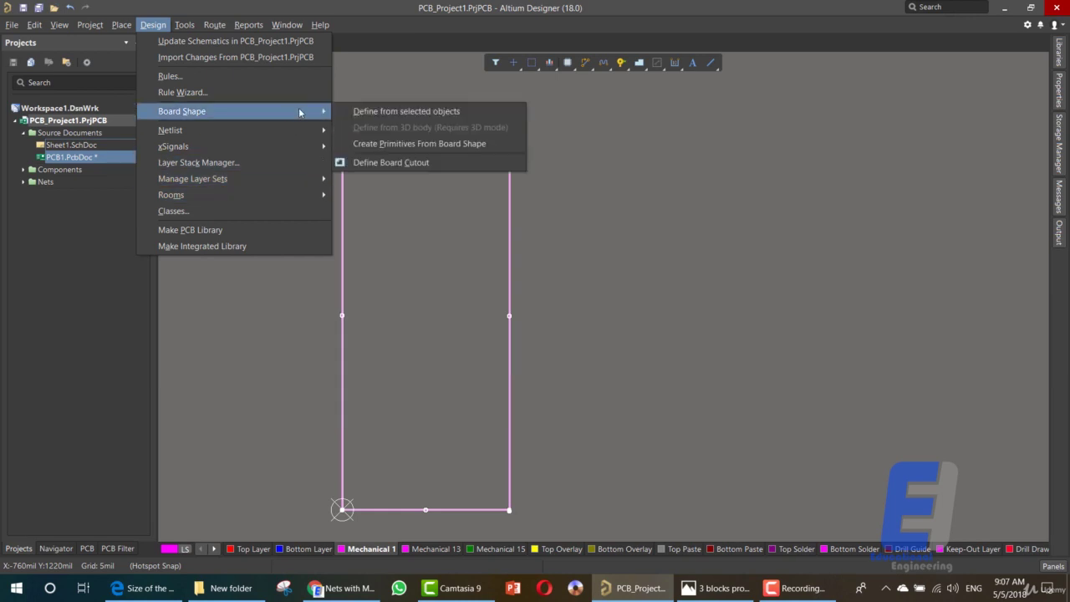
pyautogui.click(390, 113)
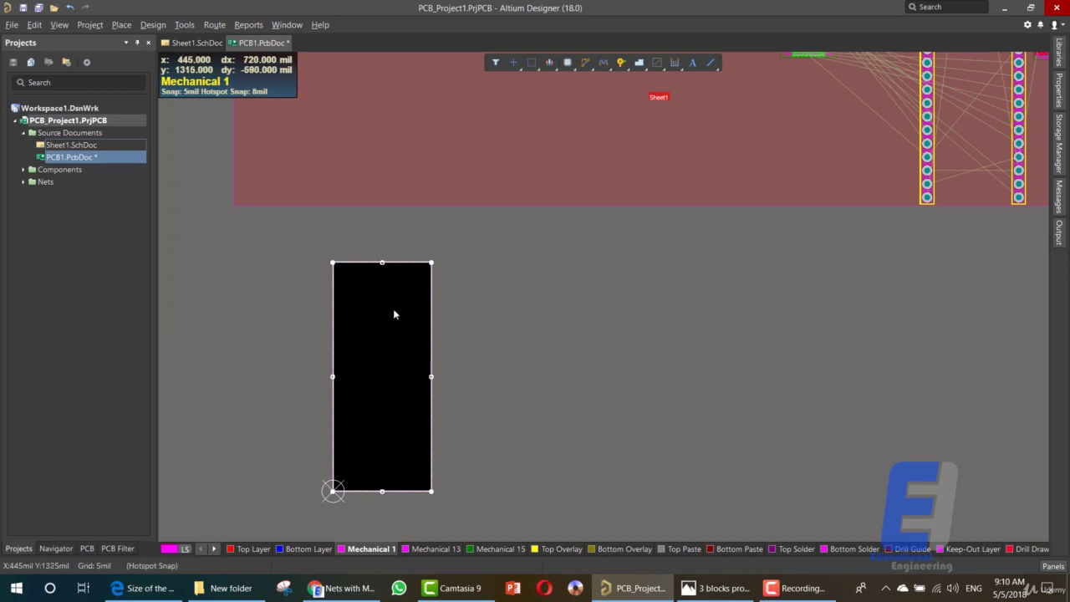
# Switch to the 3D view and examine the new board shape alongside the components
pyautogui.press('3')
pyautogui.moveTo(416, 370); pyautogui.dragTo(387, 437)
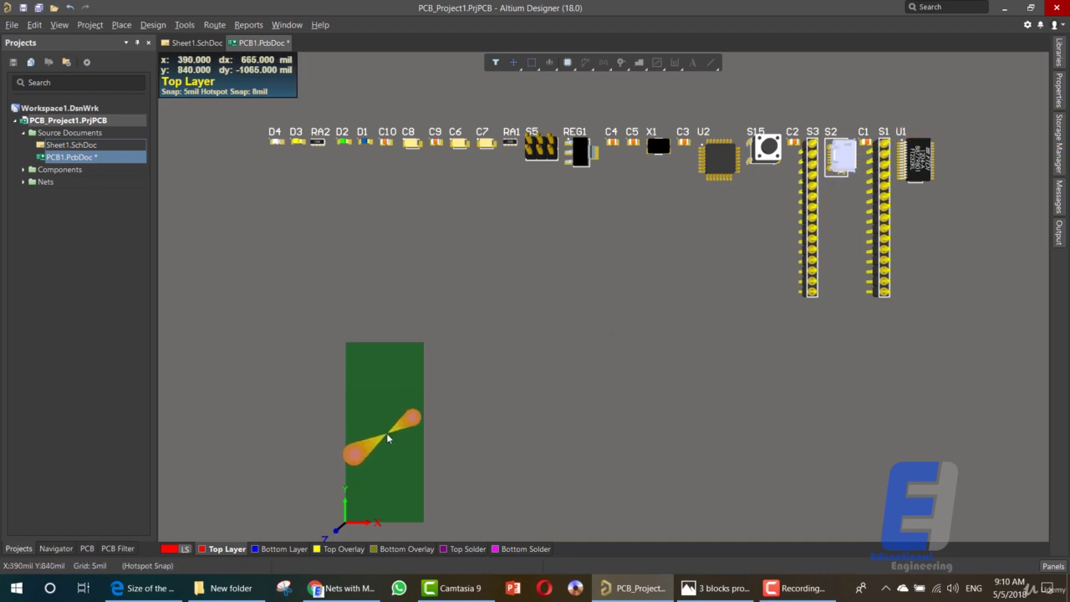